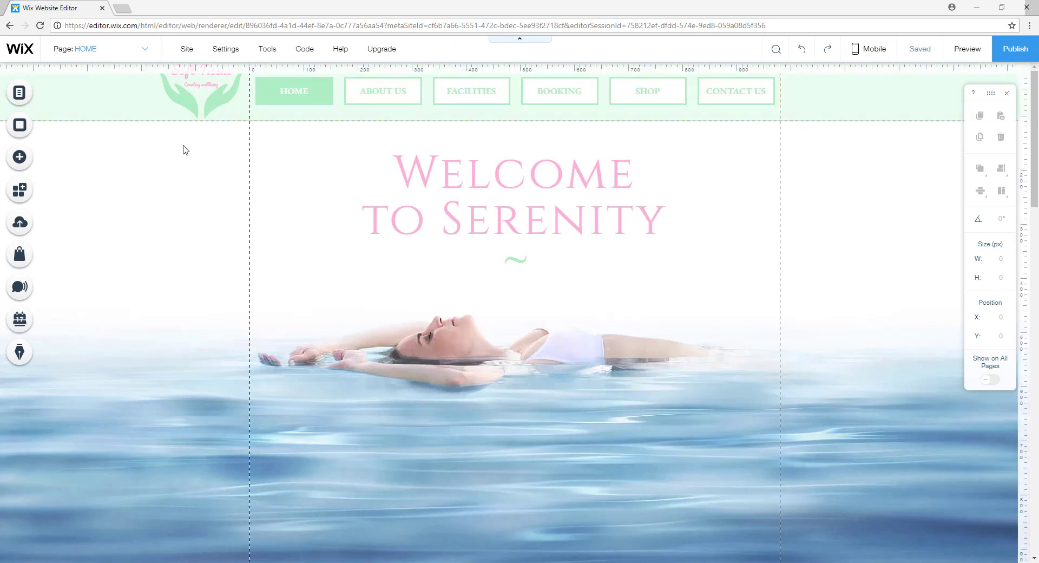
Step: Switch to the SHOP page and select its page section instead of the Amazon image
{"action": "left_click", "coordinate": [20, 92]}
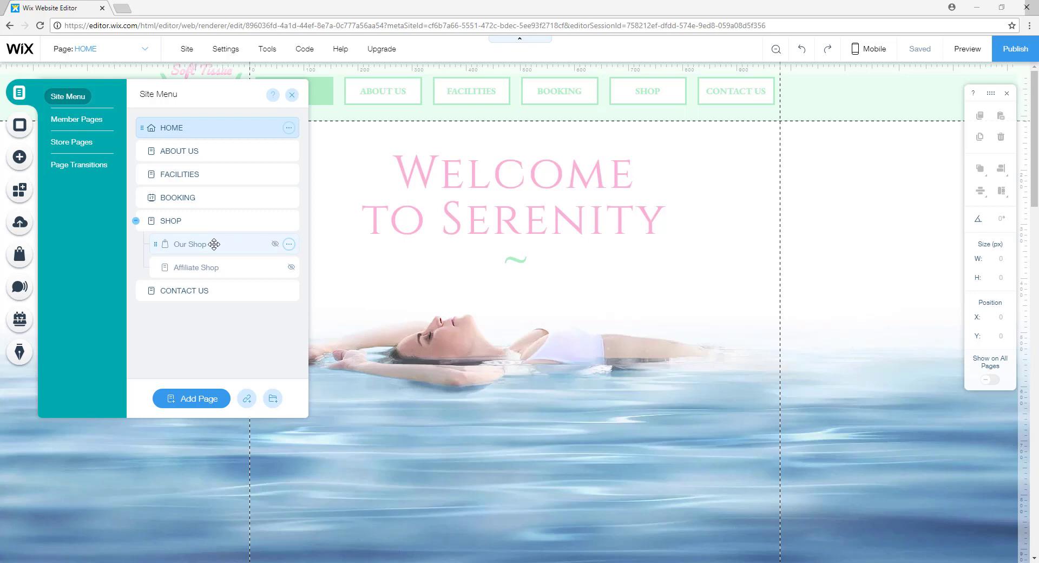
{"action": "left_click", "coordinate": [215, 223]}
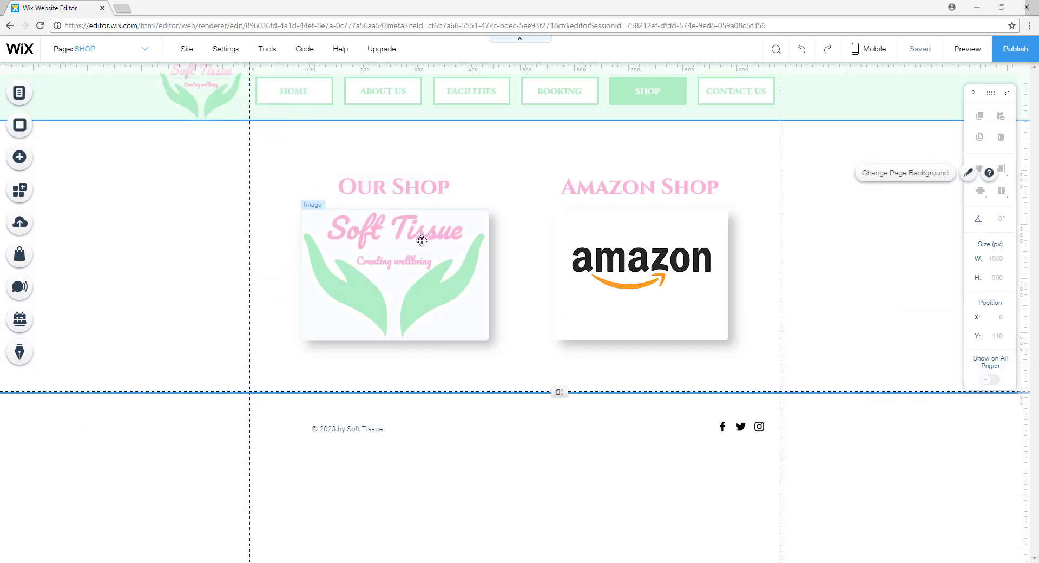
{"action": "left_click", "coordinate": [695, 286]}
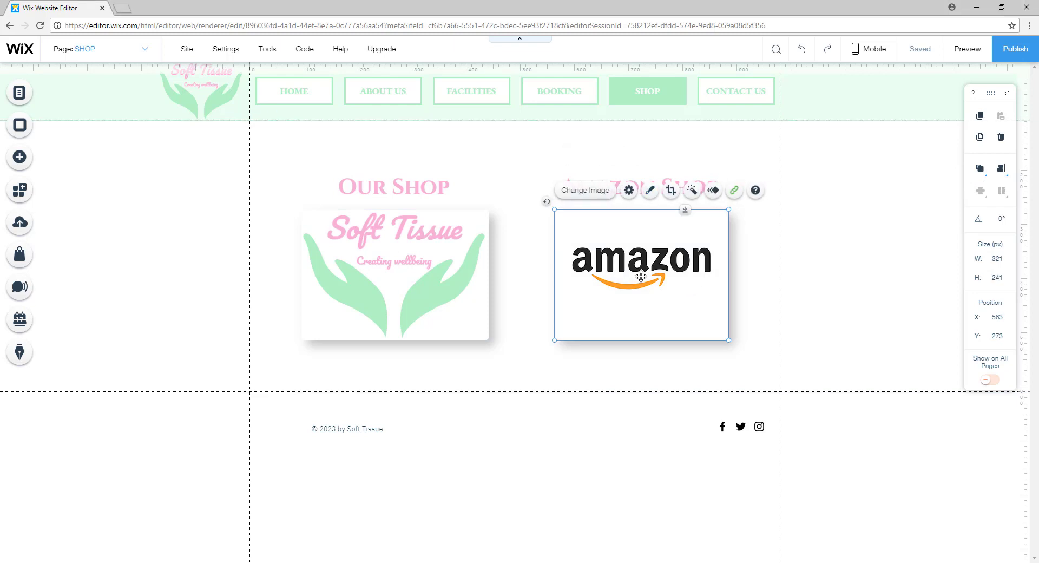
{"action": "left_click", "coordinate": [726, 267]}
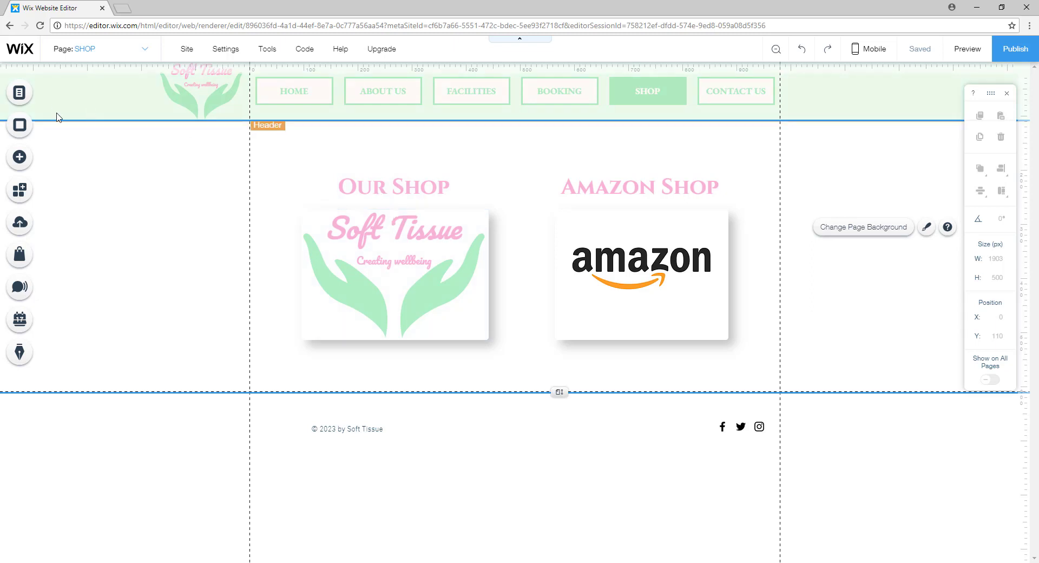
Step: Visit the Affiliate Shop page, then open the Our Shop store page
{"action": "left_click", "coordinate": [20, 92]}
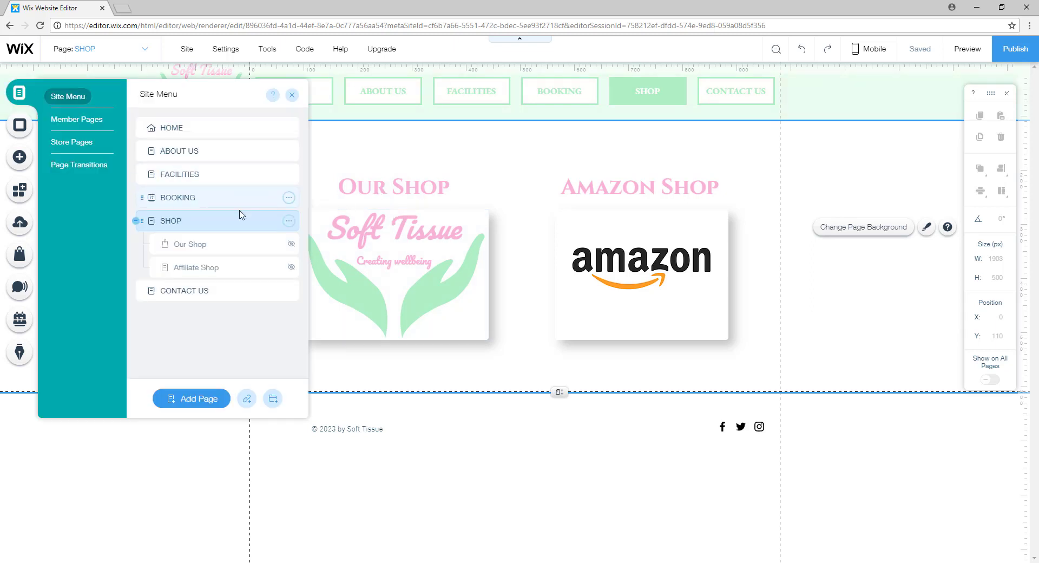
{"action": "left_click", "coordinate": [244, 269]}
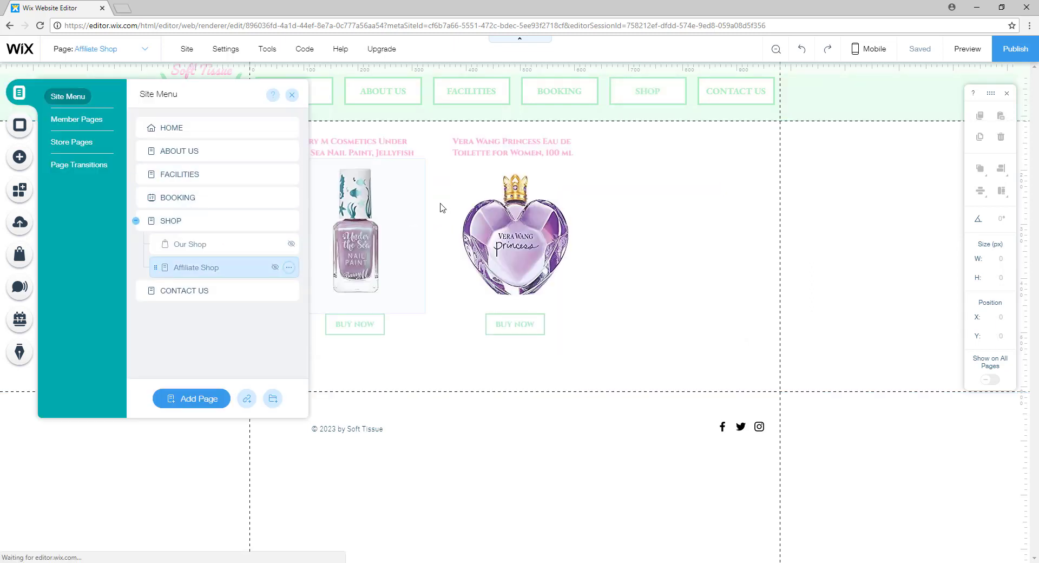
{"action": "left_click", "coordinate": [666, 259]}
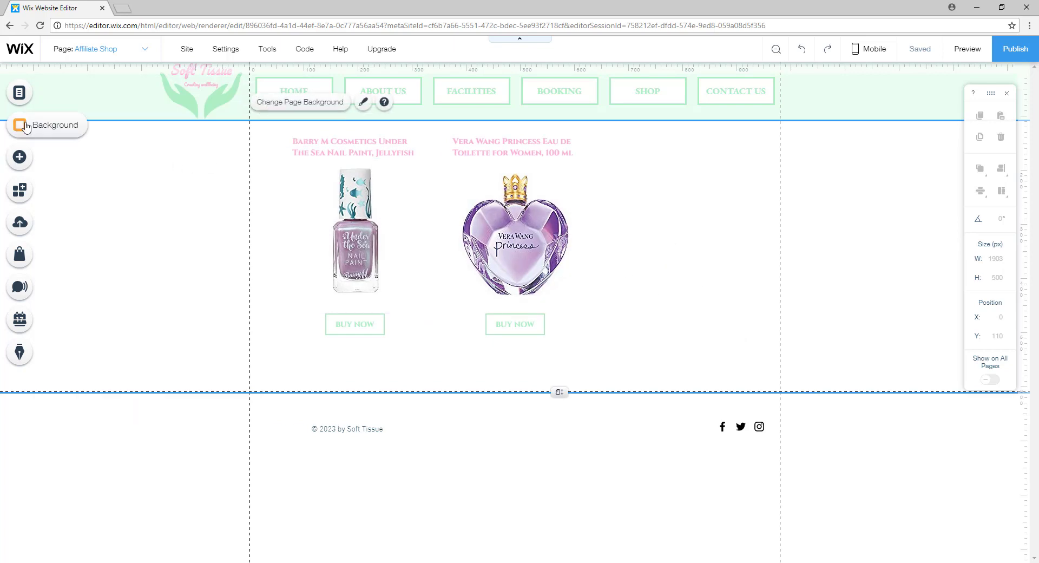
{"action": "left_click", "coordinate": [20, 93]}
{"action": "left_click", "coordinate": [197, 244]}
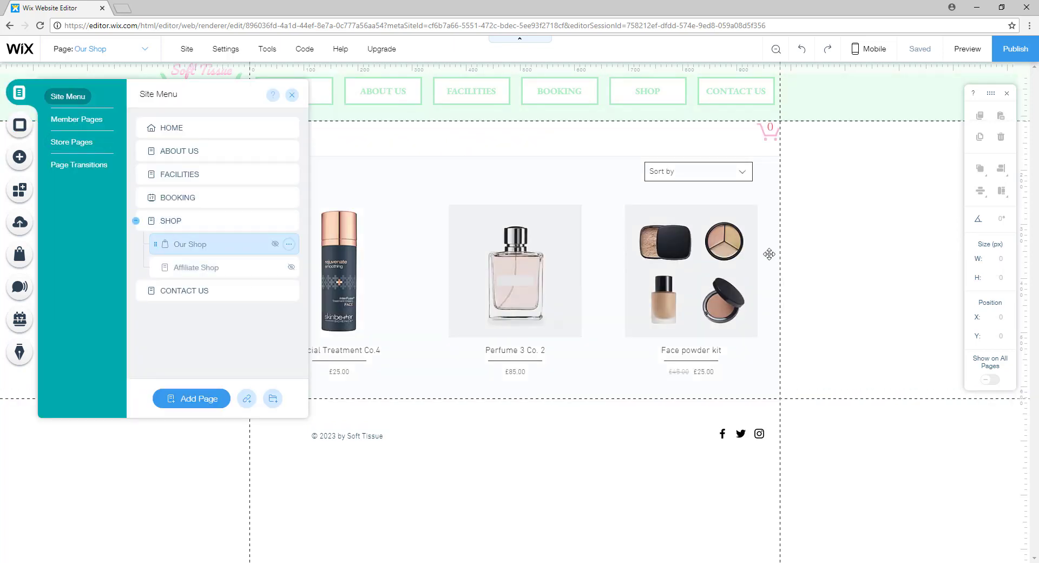
{"action": "left_click", "coordinate": [568, 309]}
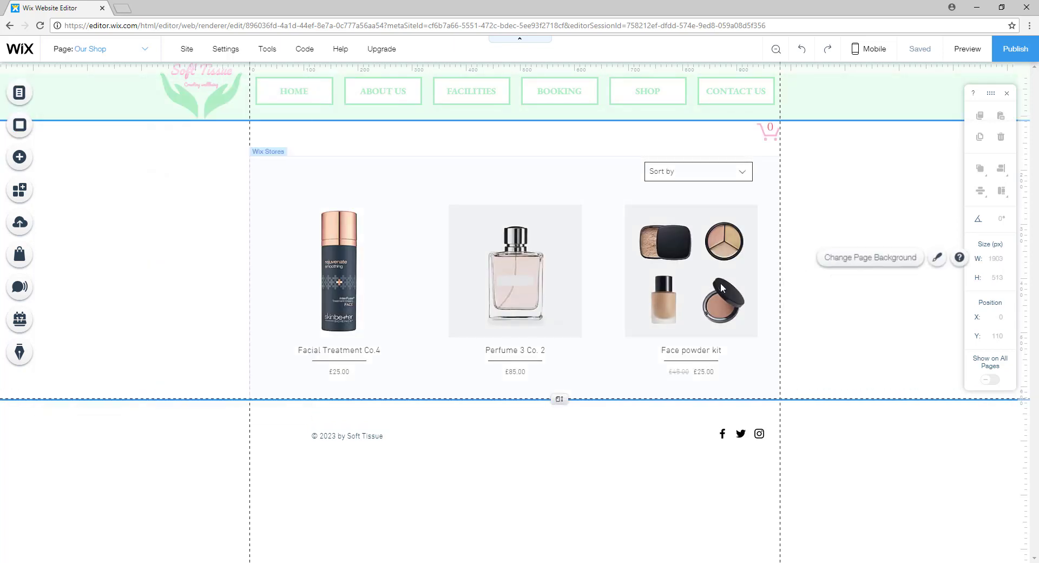
Step: Add Wix Blog from the Add panel's Blog category, creating a Blog page with sample posts
{"action": "left_click", "coordinate": [31, 163]}
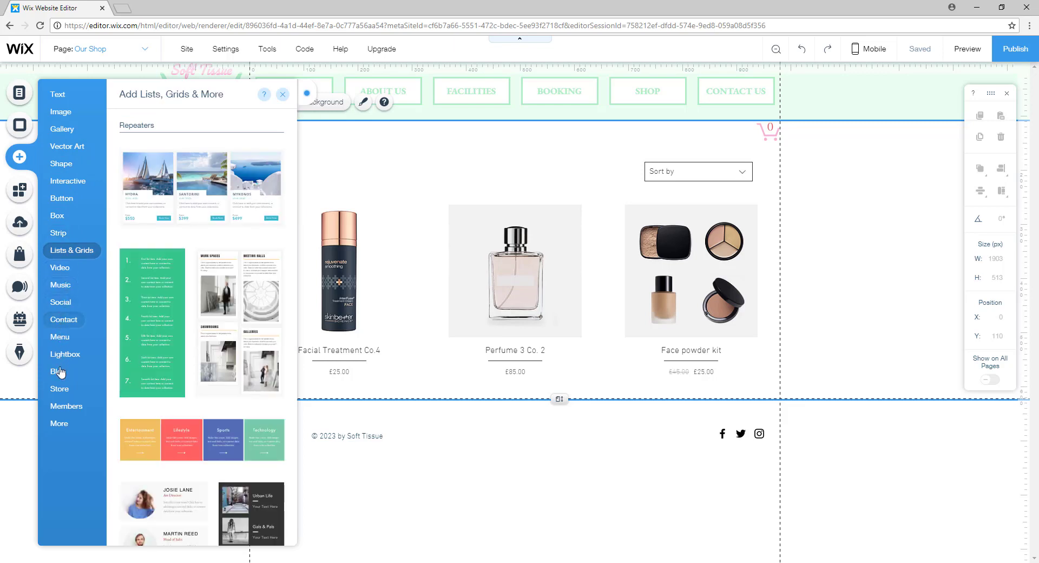
{"action": "mouse_move", "coordinate": [61, 376]}
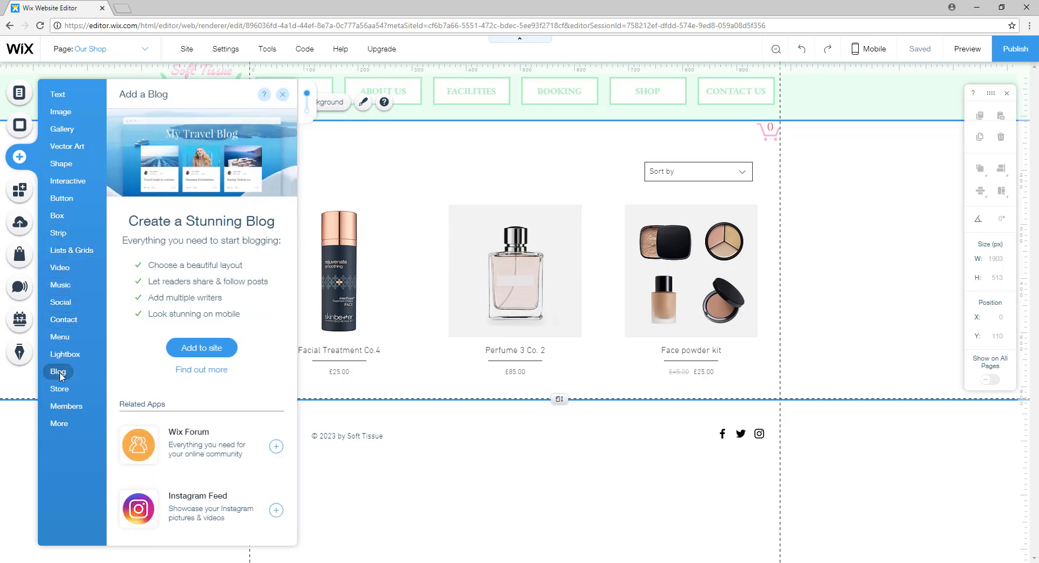
{"action": "left_click", "coordinate": [230, 353]}
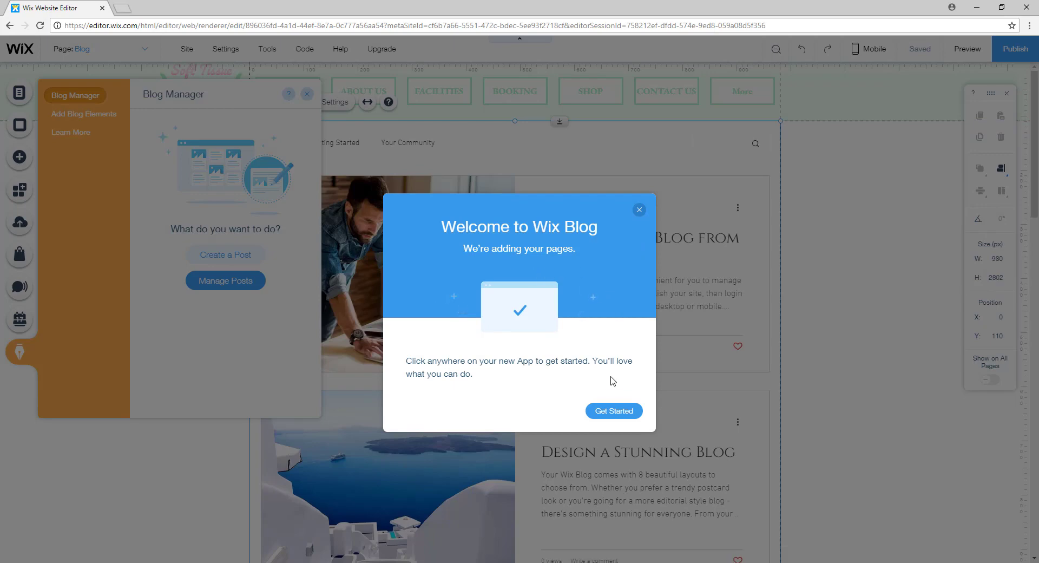
Step: Dismiss the blog welcome dialog, close Blog Manager and show the site page list
{"action": "left_click", "coordinate": [613, 411]}
{"action": "left_click", "coordinate": [307, 93]}
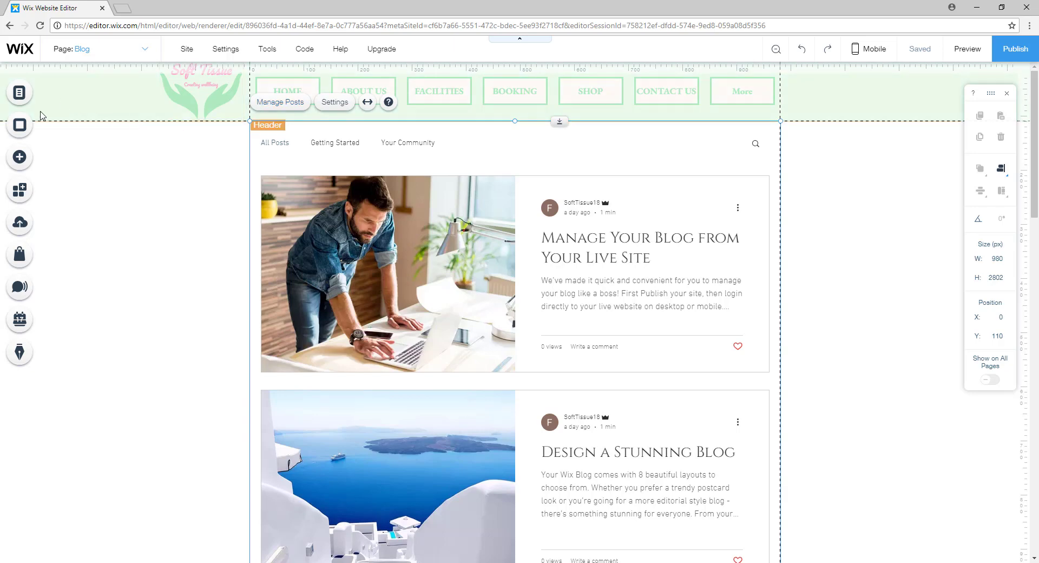
{"action": "left_click", "coordinate": [19, 93]}
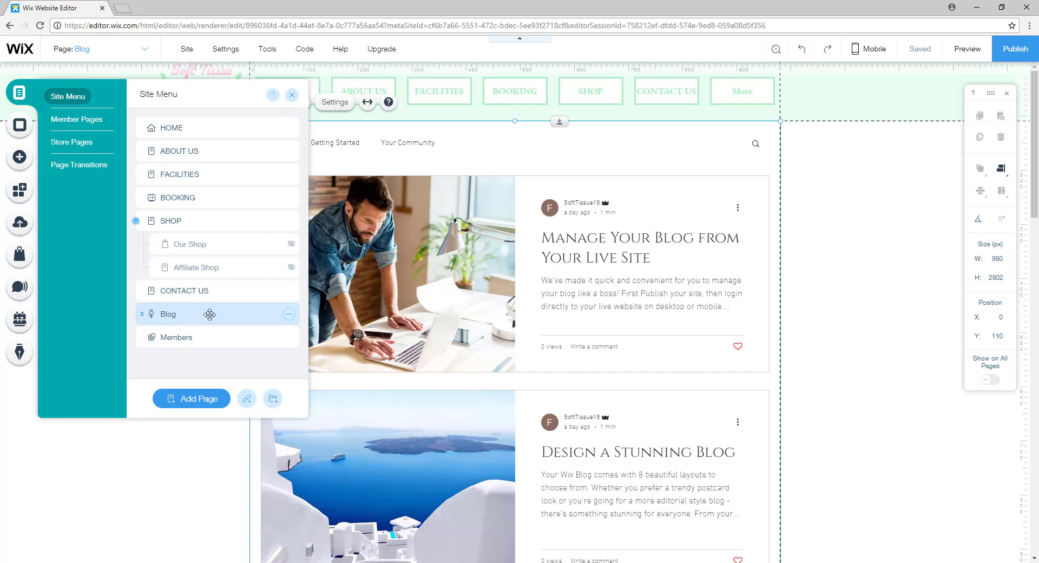
Step: Hide the Members page from the menu and nest it under Blog
{"action": "left_click", "coordinate": [270, 337]}
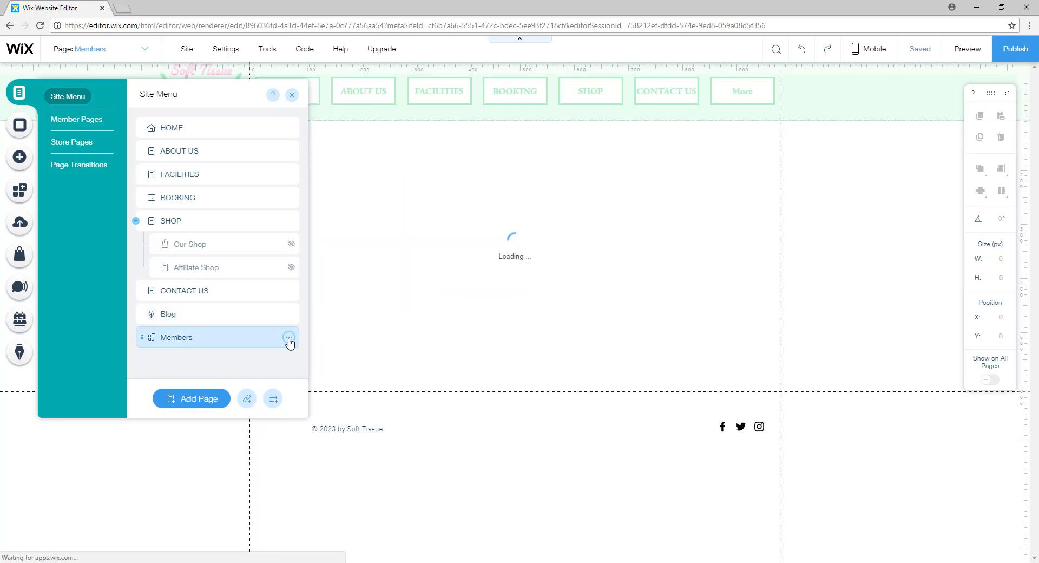
{"action": "left_click", "coordinate": [289, 337]}
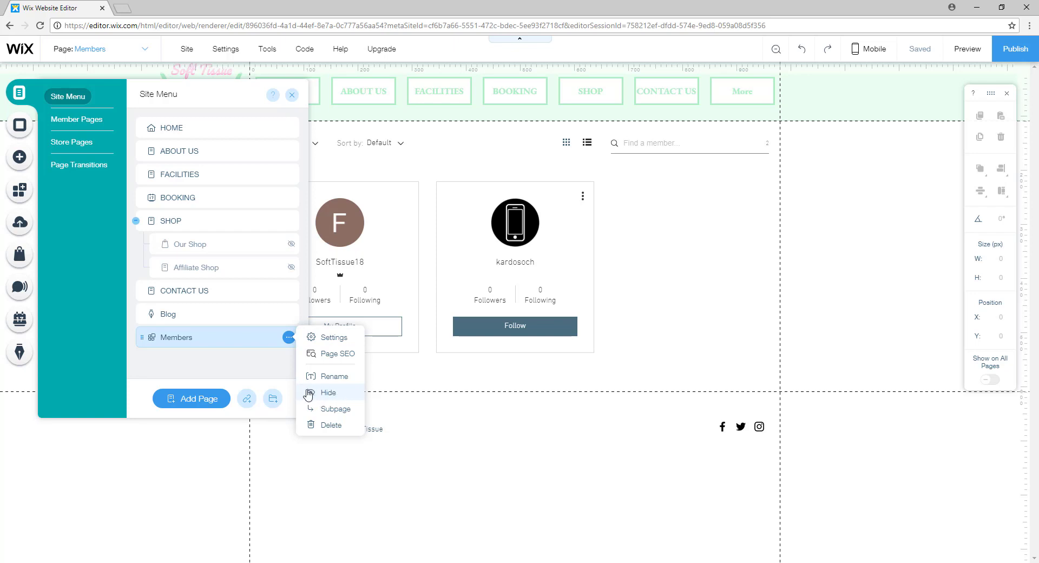
{"action": "left_click", "coordinate": [336, 396]}
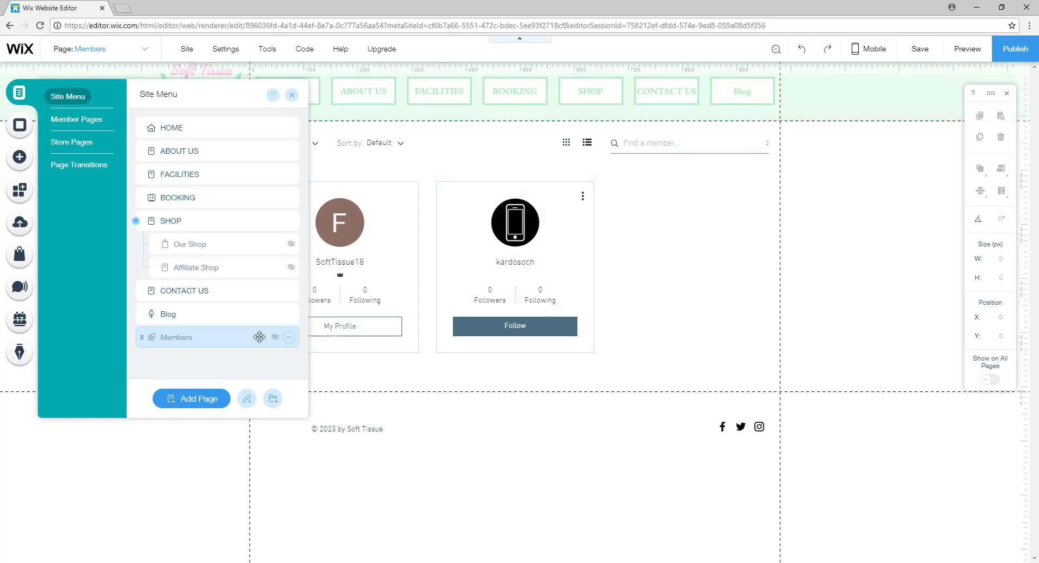
{"action": "left_click_drag", "start_coordinate": [161, 341], "coordinate": [180, 306]}
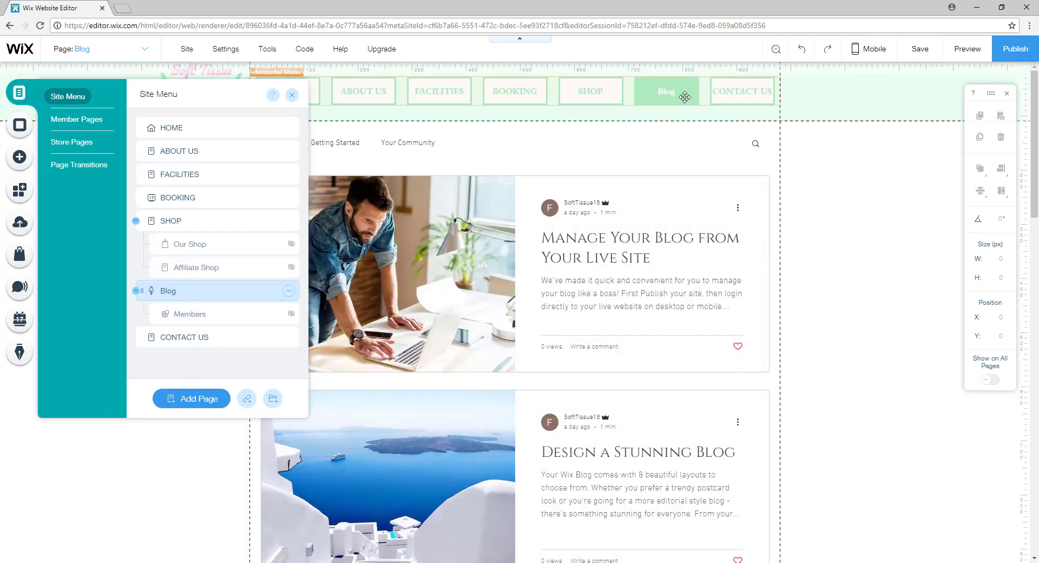
Step: Rename the Blog page to BLOG and close the pages list
{"action": "double_click", "coordinate": [174, 290]}
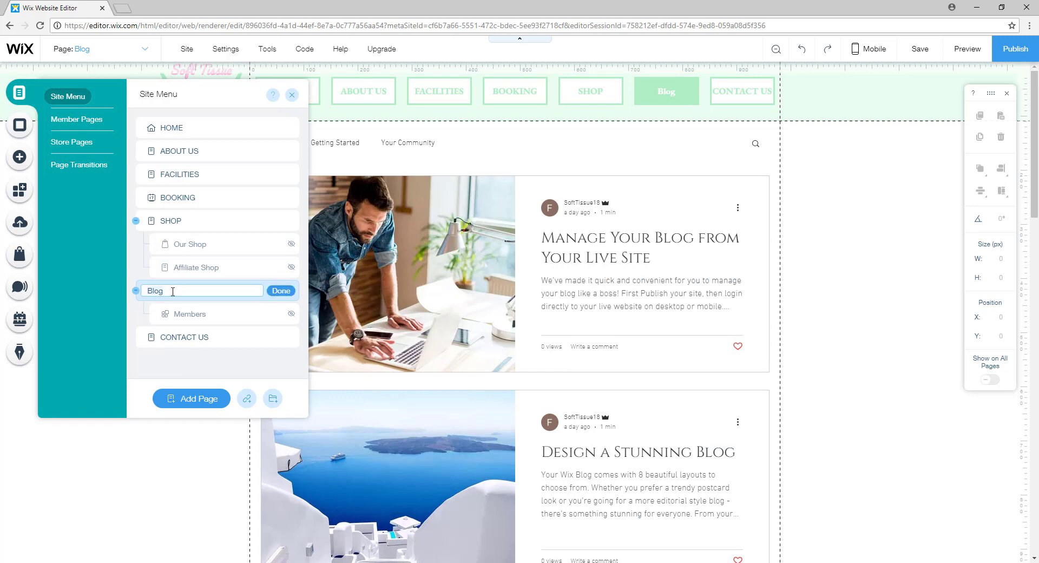
{"action": "type", "text": "BLOG"}
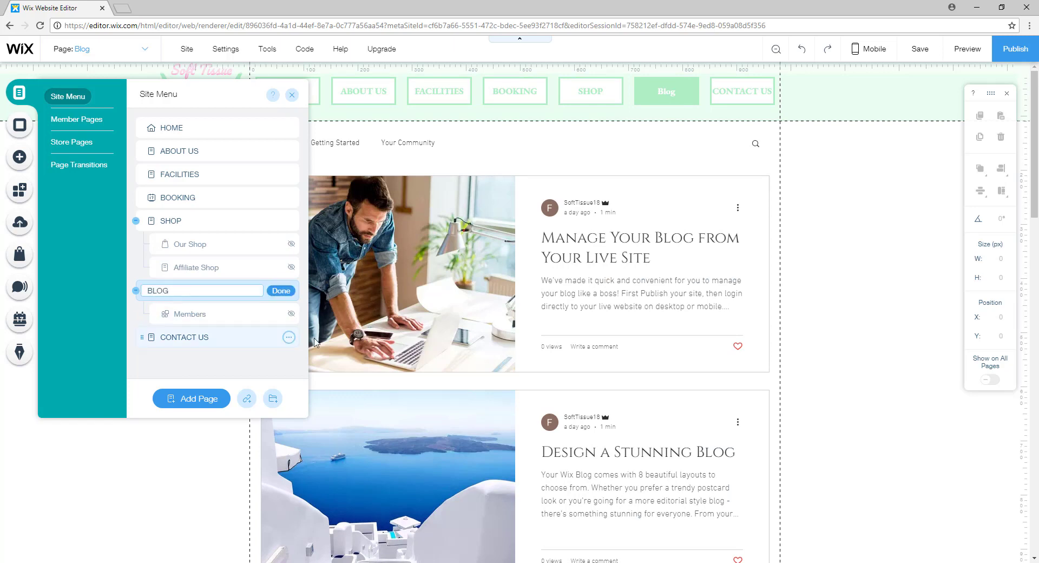
{"action": "left_click", "coordinate": [281, 290]}
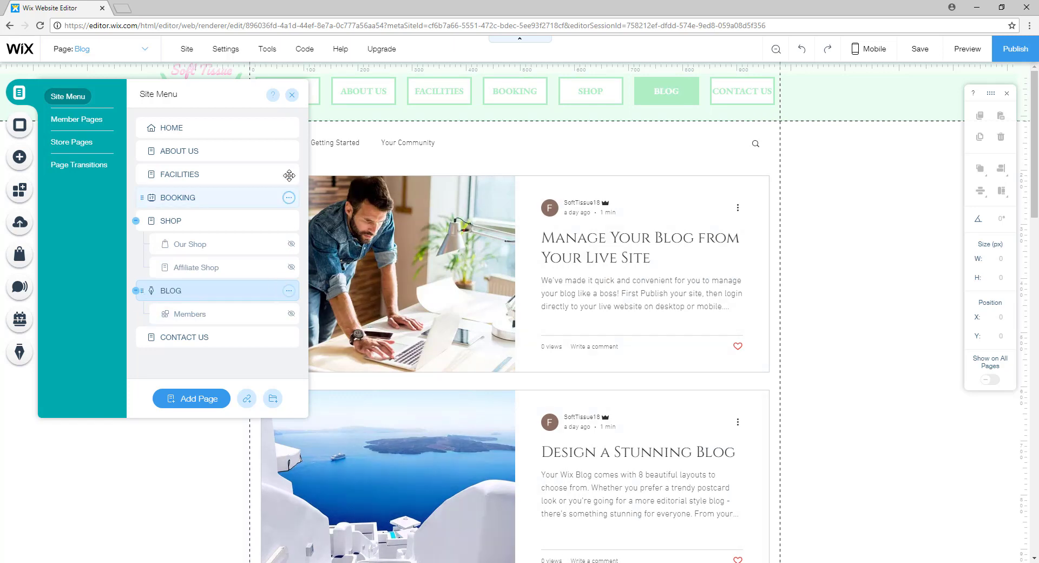
{"action": "left_click", "coordinate": [292, 95]}
Step: Scroll through the BLOG page's sample posts, then select the Wix Blog feed element
{"action": "scroll", "coordinate": [844, 233], "scroll_direction": "down", "scroll_amount": 10}
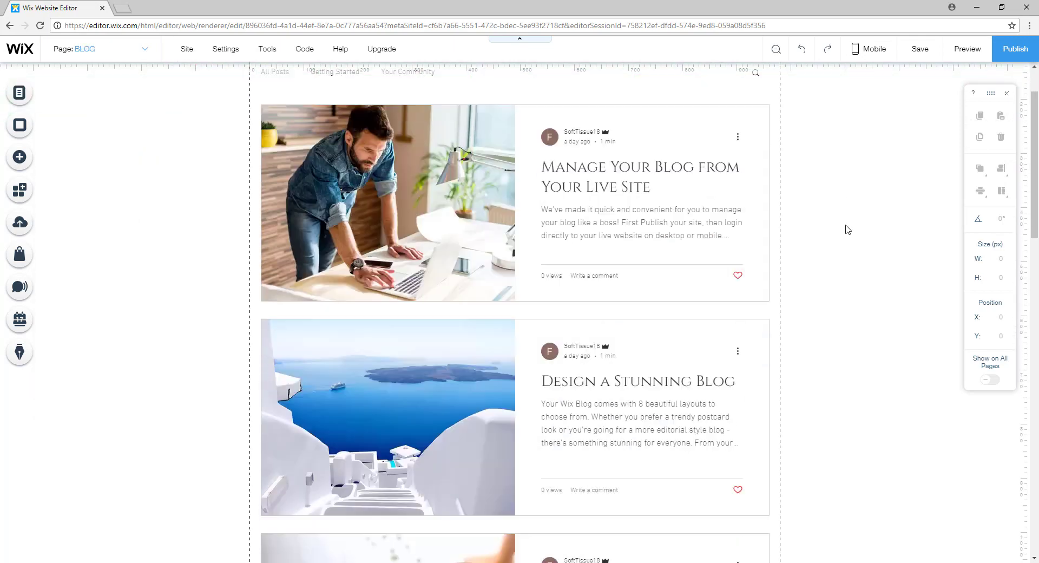
{"action": "scroll", "coordinate": [830, 265], "scroll_direction": "up", "scroll_amount": 10}
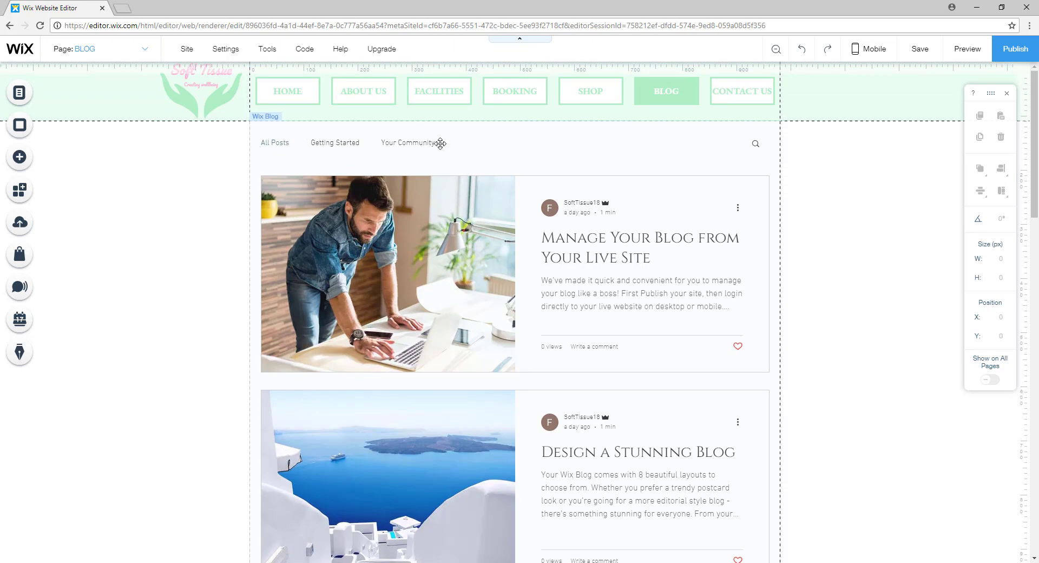
{"action": "scroll", "coordinate": [844, 243], "scroll_direction": "down", "scroll_amount": 15}
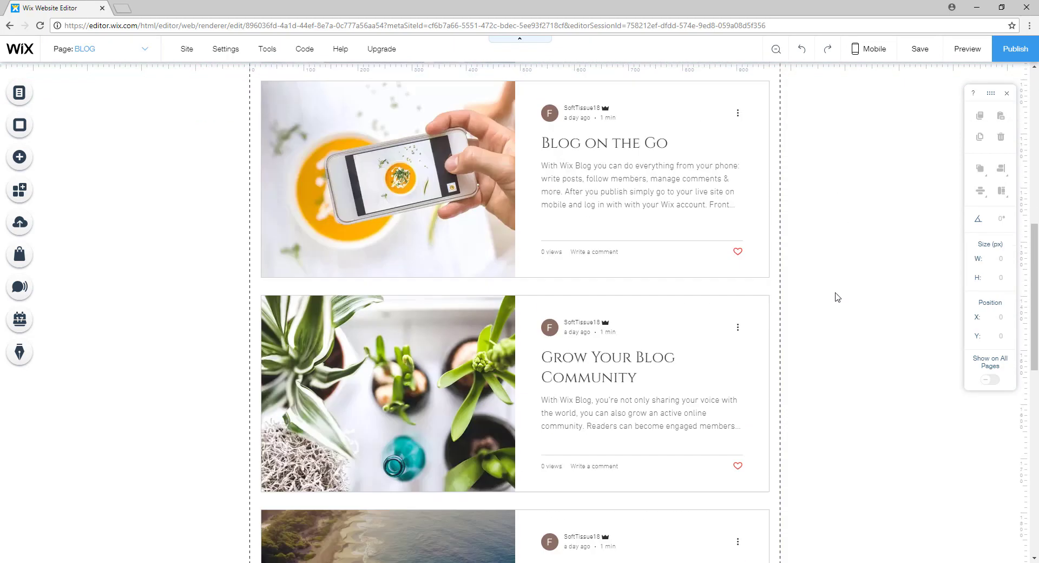
{"action": "scroll", "coordinate": [830, 313], "scroll_direction": "down", "scroll_amount": 1}
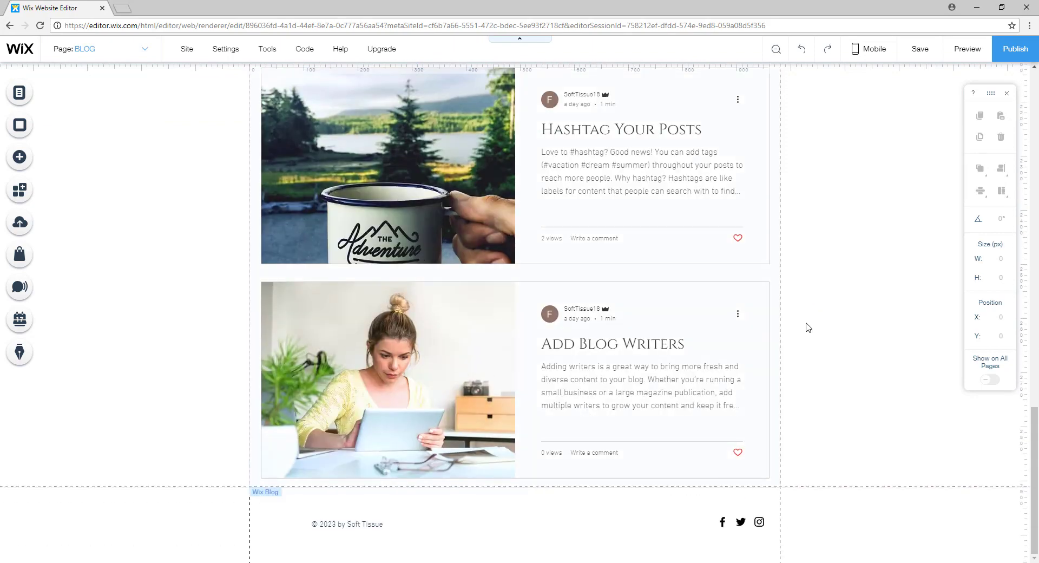
{"action": "scroll", "coordinate": [818, 326], "scroll_direction": "up", "scroll_amount": 16}
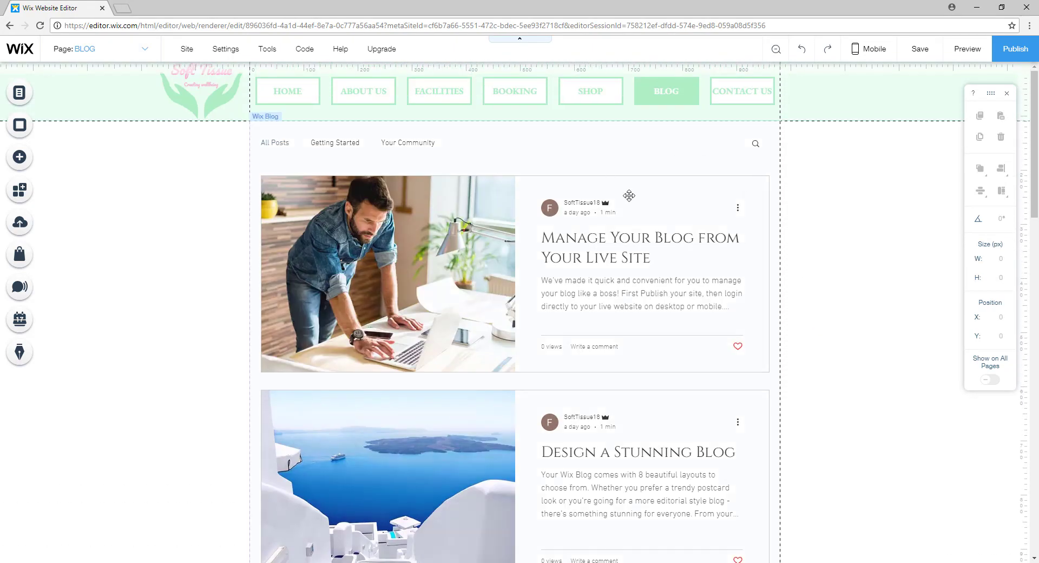
{"action": "left_click", "coordinate": [609, 164]}
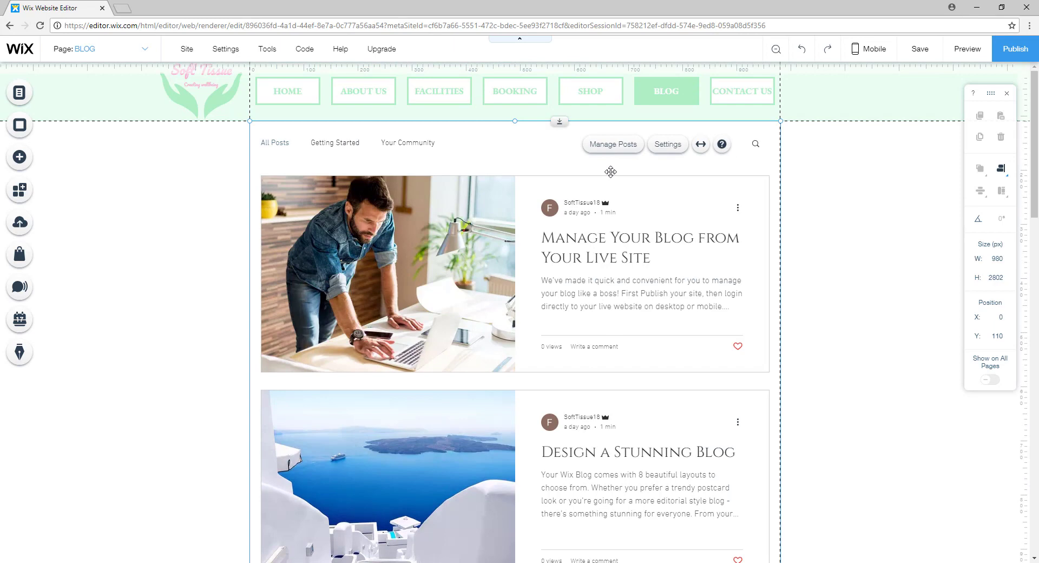
Step: Add a new blog category named Beauty in the blog's Categories settings
{"action": "left_click", "coordinate": [669, 144]}
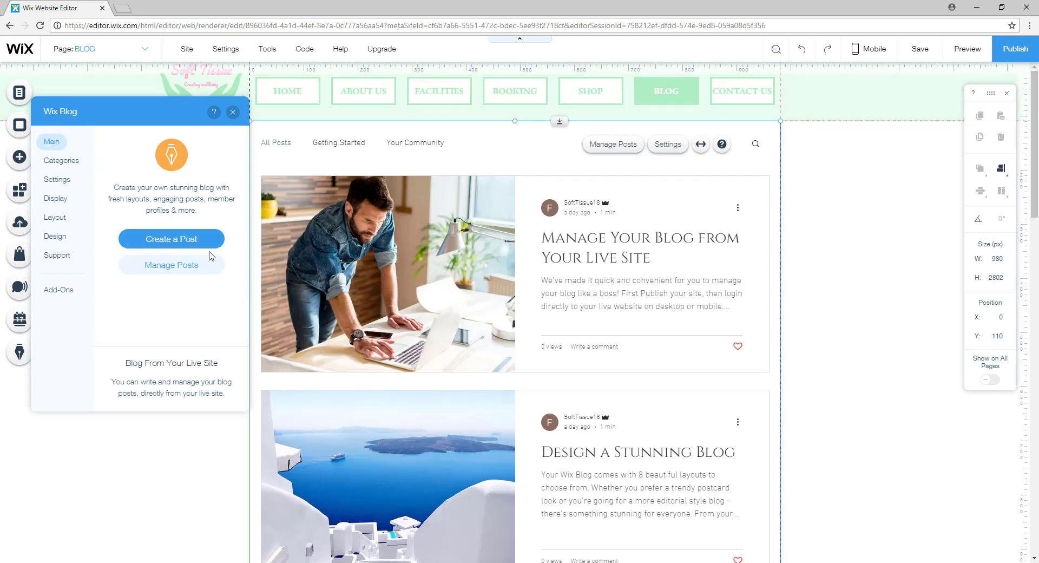
{"action": "left_click", "coordinate": [60, 162]}
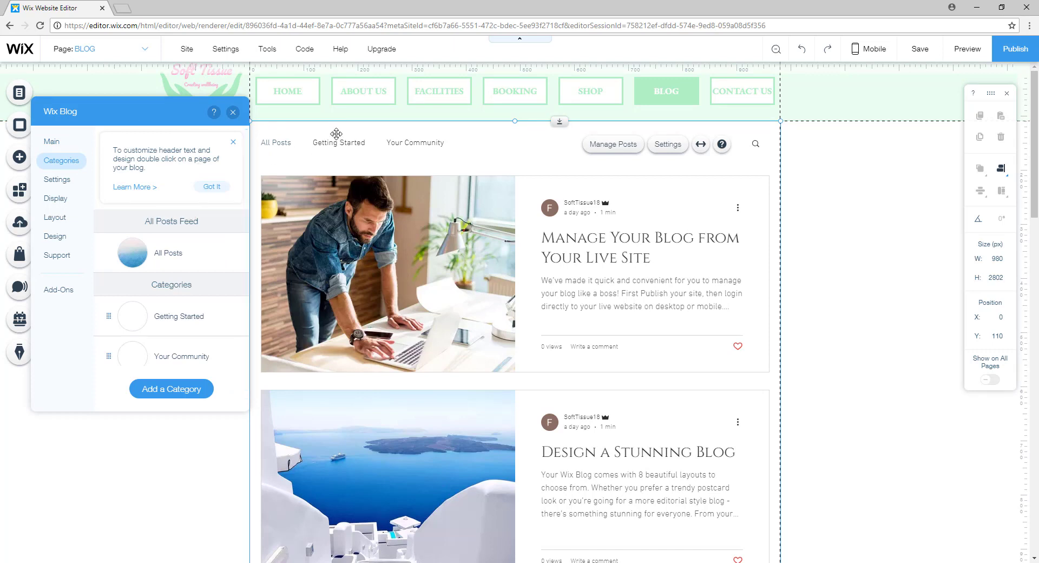
{"action": "scroll", "coordinate": [152, 312], "scroll_direction": "down", "scroll_amount": 1}
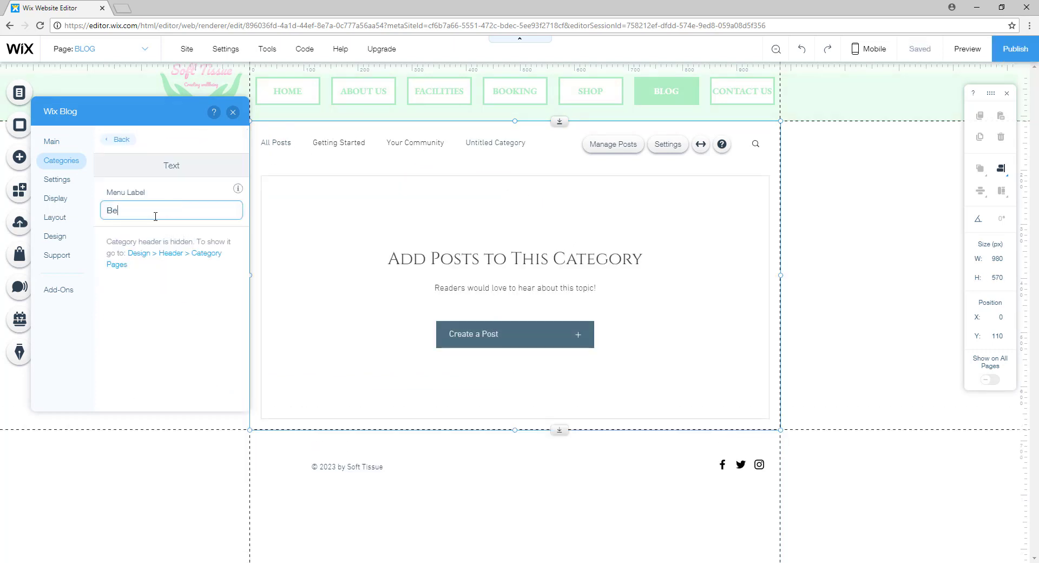
{"action": "type", "text": "uty"}
{"action": "left_click", "coordinate": [59, 179]}
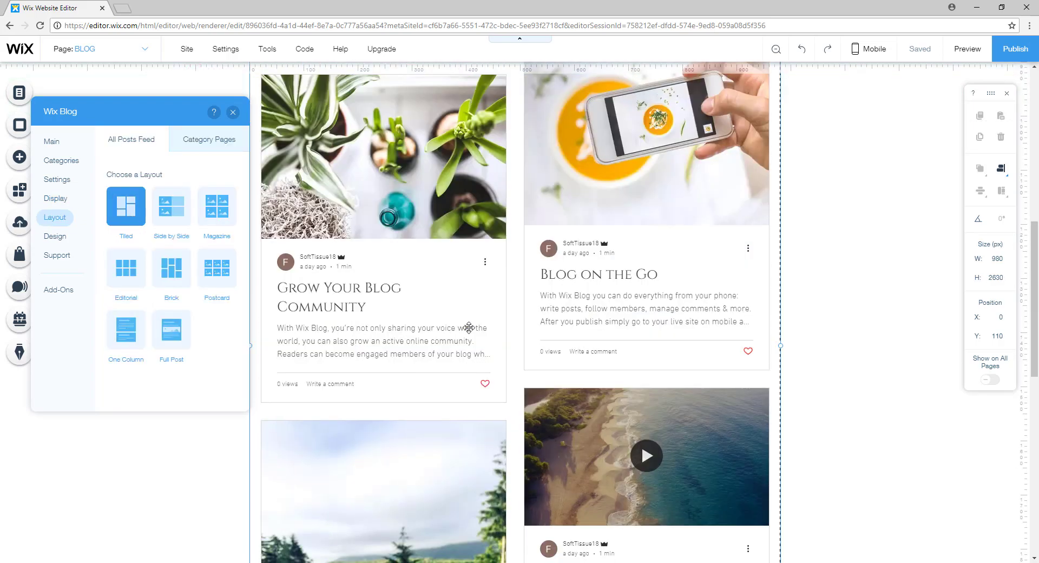
Step: Try Magazine, Editorial, One Column, Full Post and Side by Side layouts, then keep Tiled
{"action": "left_click", "coordinate": [217, 206]}
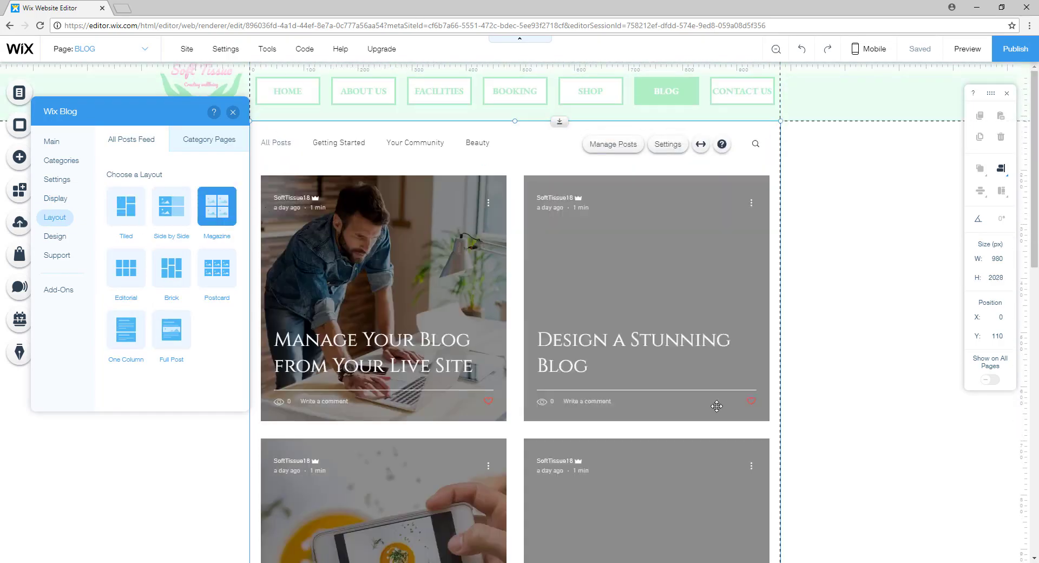
{"action": "left_click", "coordinate": [126, 267]}
{"action": "left_click", "coordinate": [126, 330]}
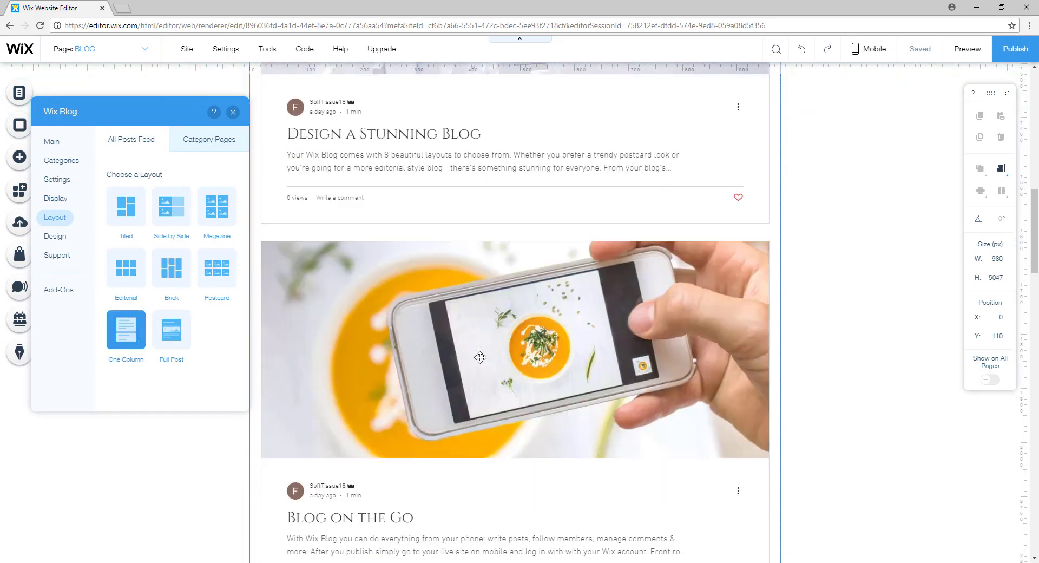
{"action": "left_click", "coordinate": [172, 329]}
{"action": "left_click", "coordinate": [172, 206]}
{"action": "left_click", "coordinate": [126, 217]}
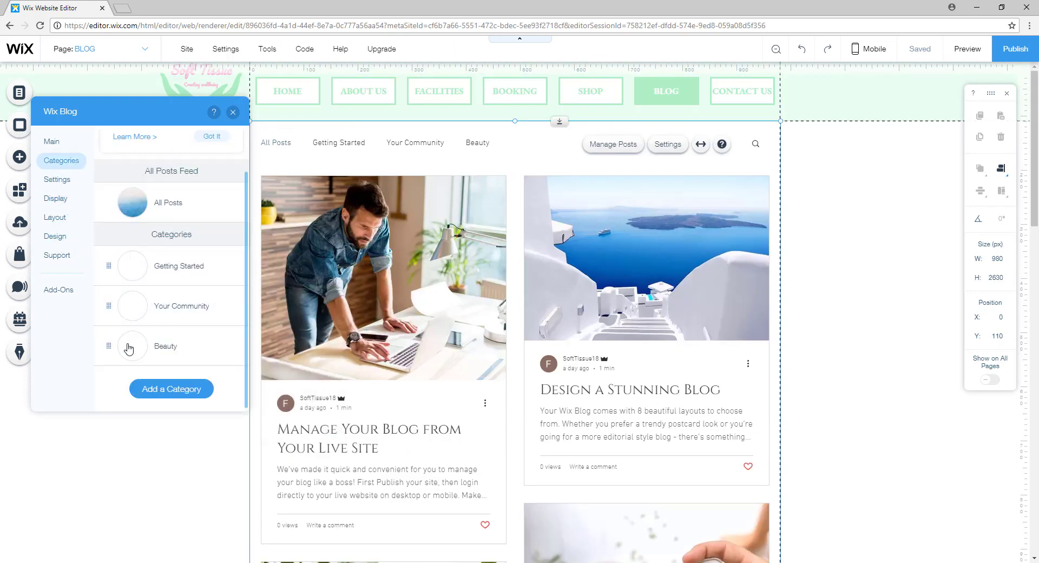
{"action": "left_click", "coordinate": [129, 349]}
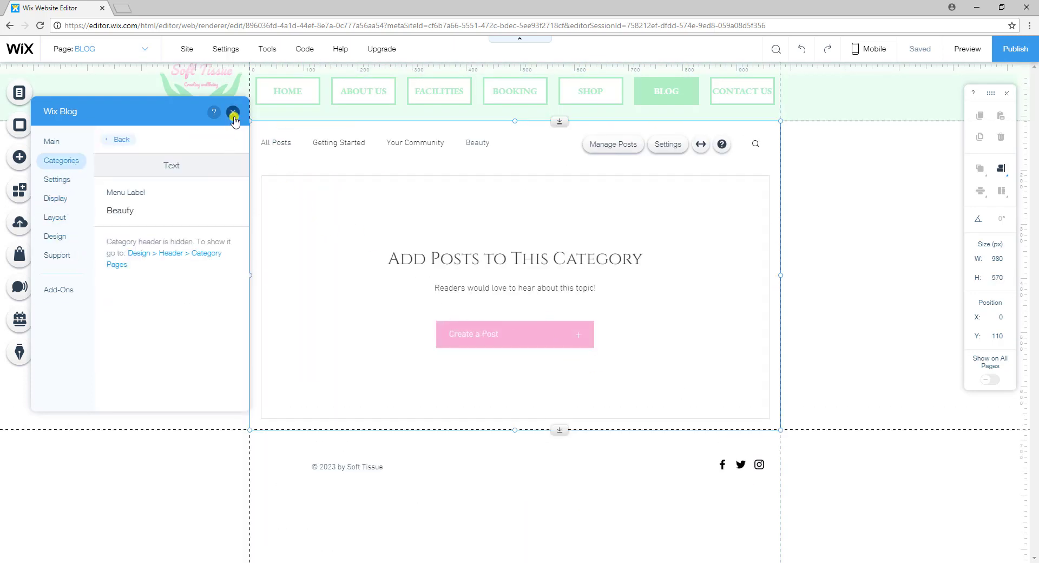
{"action": "left_click", "coordinate": [233, 112]}
Step: Reach the dashboard's list of seven published posts, dismissing the payment methods notice
{"action": "left_click", "coordinate": [662, 144]}
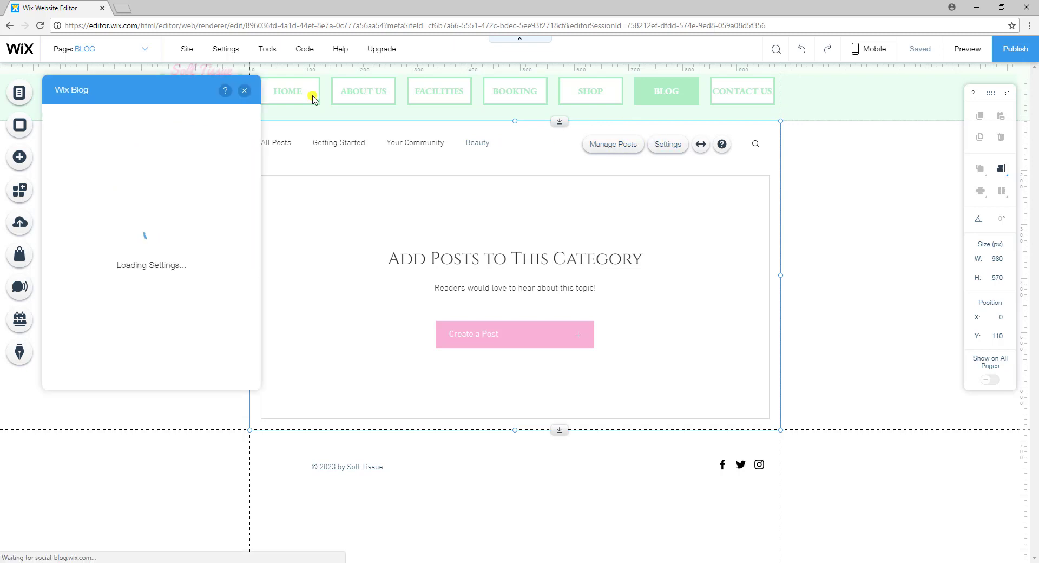
{"action": "left_click", "coordinate": [244, 90]}
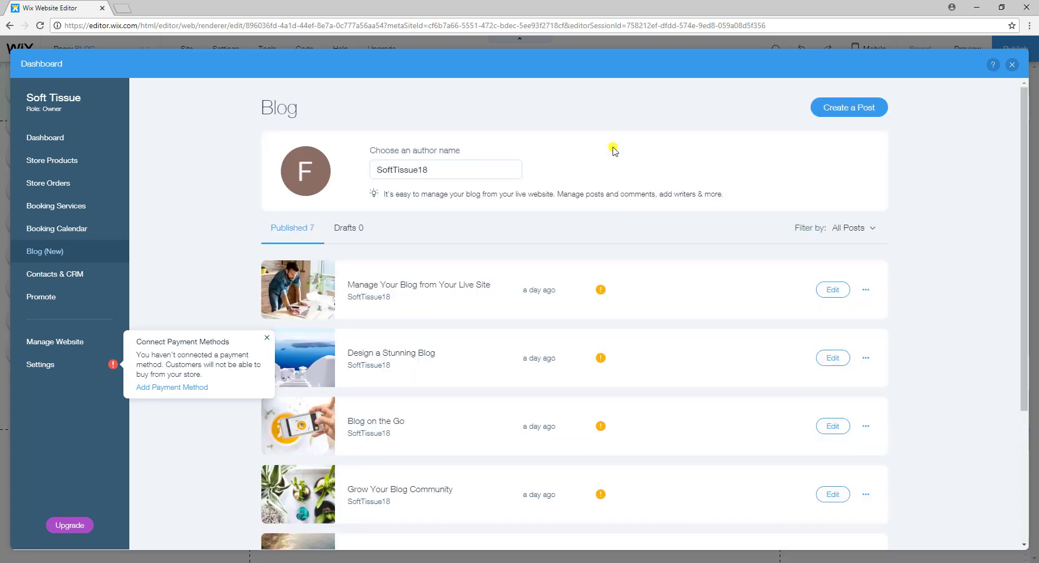
{"action": "left_click", "coordinate": [267, 339]}
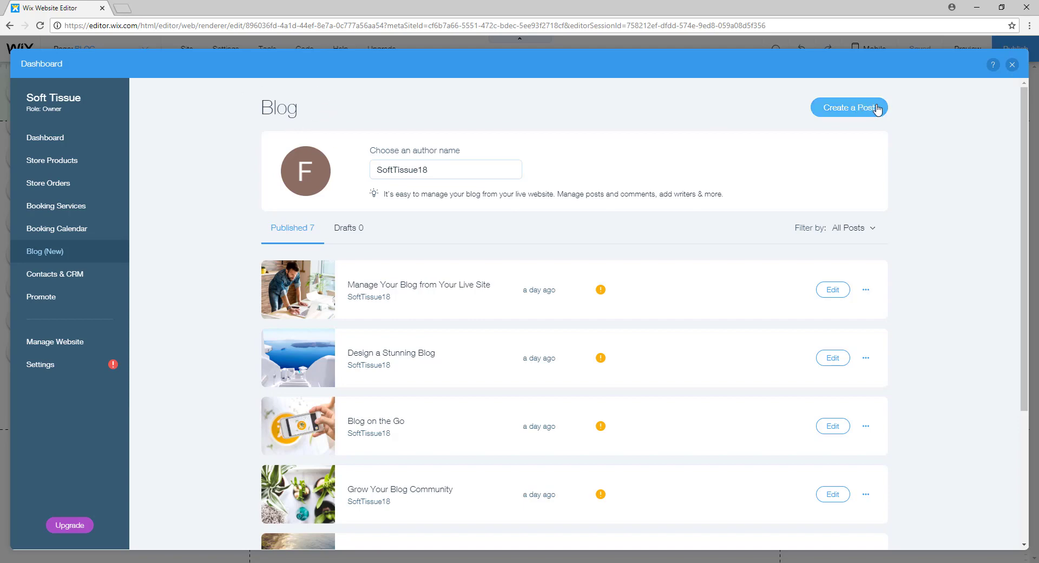
{"action": "scroll", "coordinate": [567, 293], "scroll_direction": "down", "scroll_amount": 3}
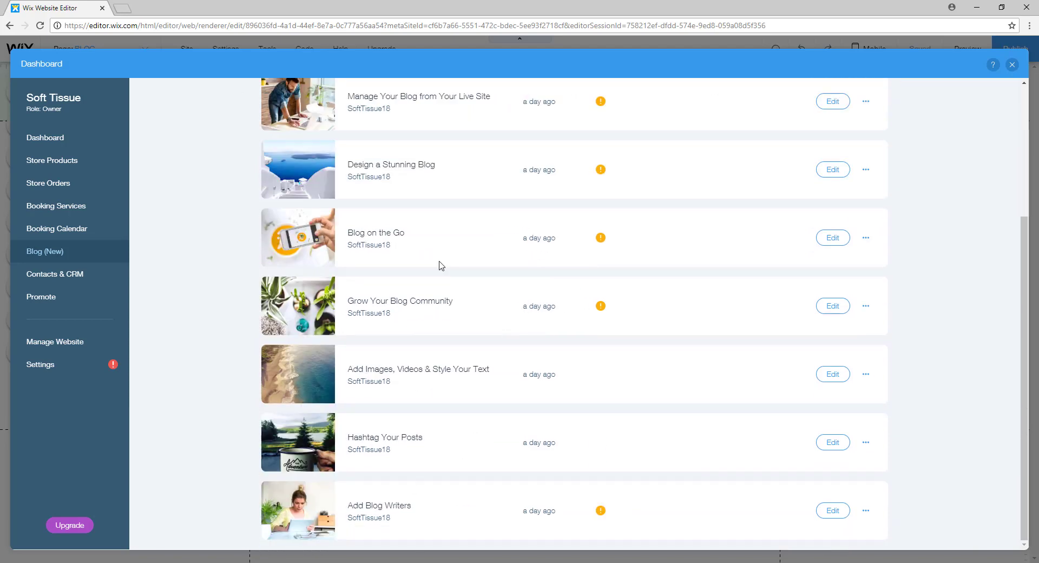
{"action": "scroll", "coordinate": [589, 375], "scroll_direction": "up", "scroll_amount": 3}
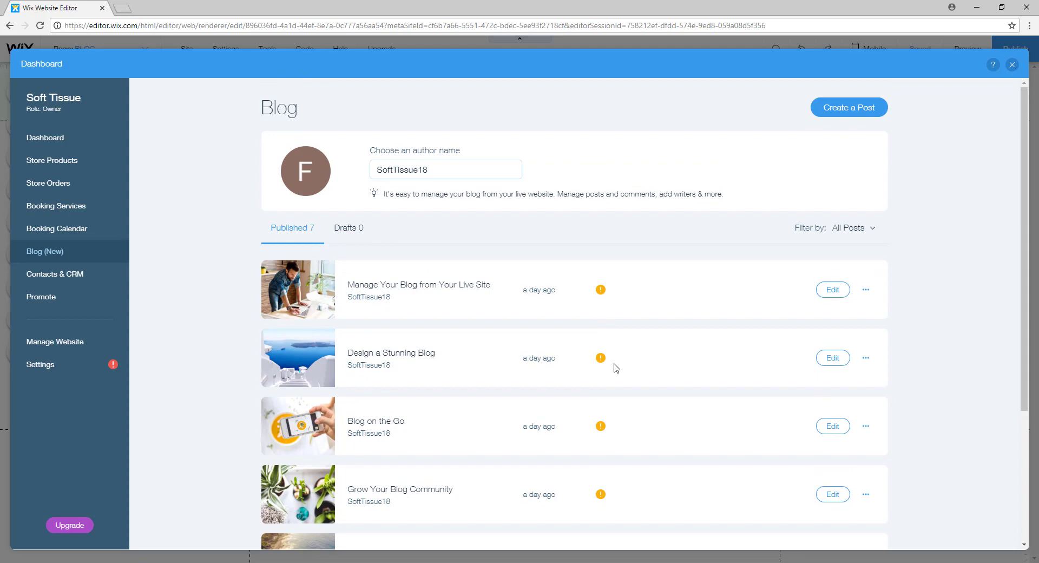
{"action": "scroll", "coordinate": [615, 368], "scroll_direction": "down", "scroll_amount": 2}
{"action": "scroll", "coordinate": [615, 371], "scroll_direction": "up", "scroll_amount": 2}
Step: Check the post Filter by options, then start creating a new post
{"action": "left_click", "coordinate": [861, 228]}
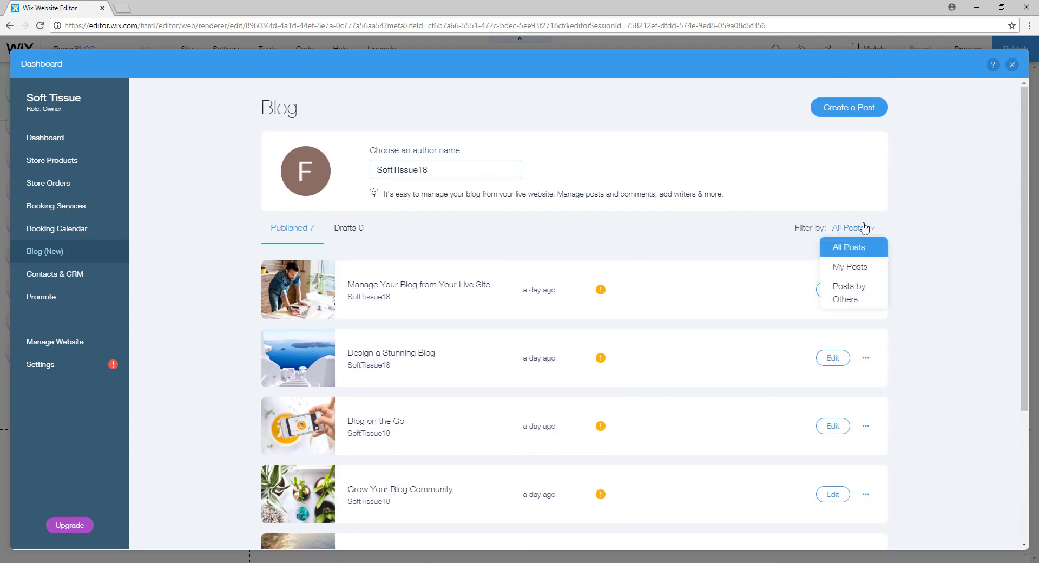
{"action": "left_click", "coordinate": [946, 202]}
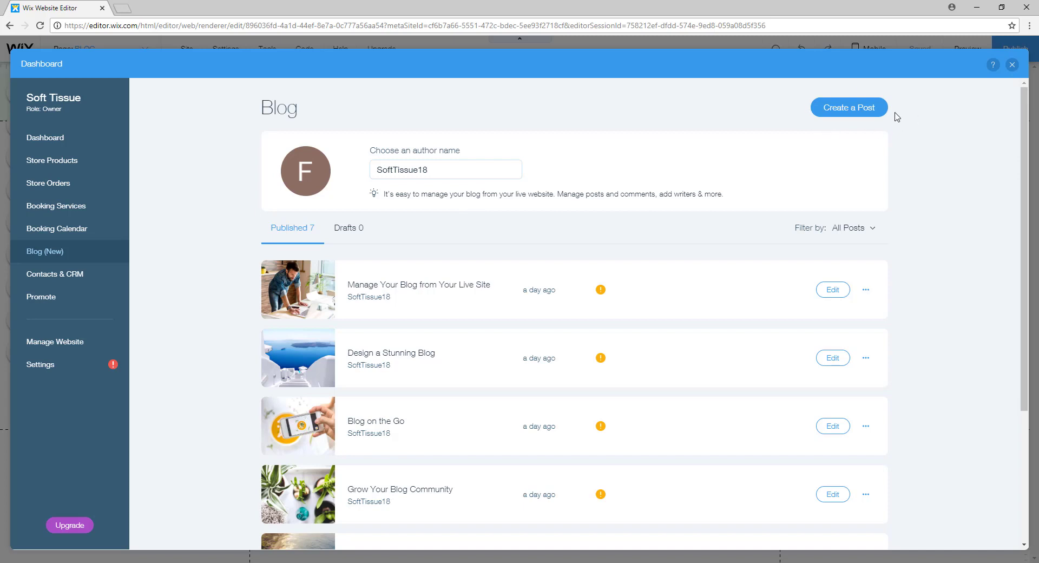
{"action": "left_click", "coordinate": [854, 108]}
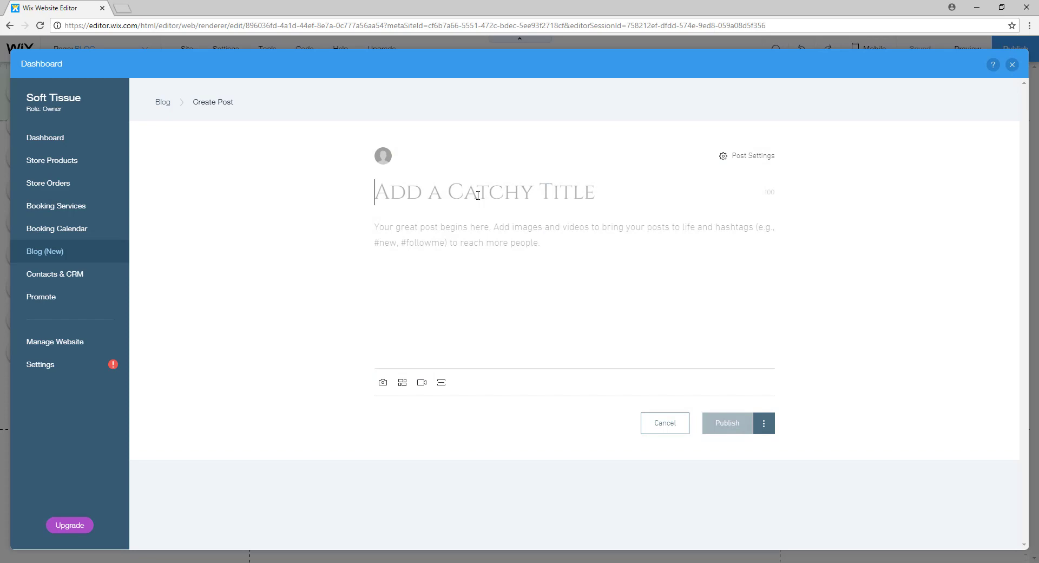
Step: Title the post 'Yoga Tips' and insert the yoga class photo with caption and alt text 'Yoga Class'
{"action": "type", "text": "Yoga Tips"}
{"action": "left_click", "coordinate": [382, 382]}
{"action": "left_click", "coordinate": [385, 232]}
{"action": "left_click", "coordinate": [860, 479]}
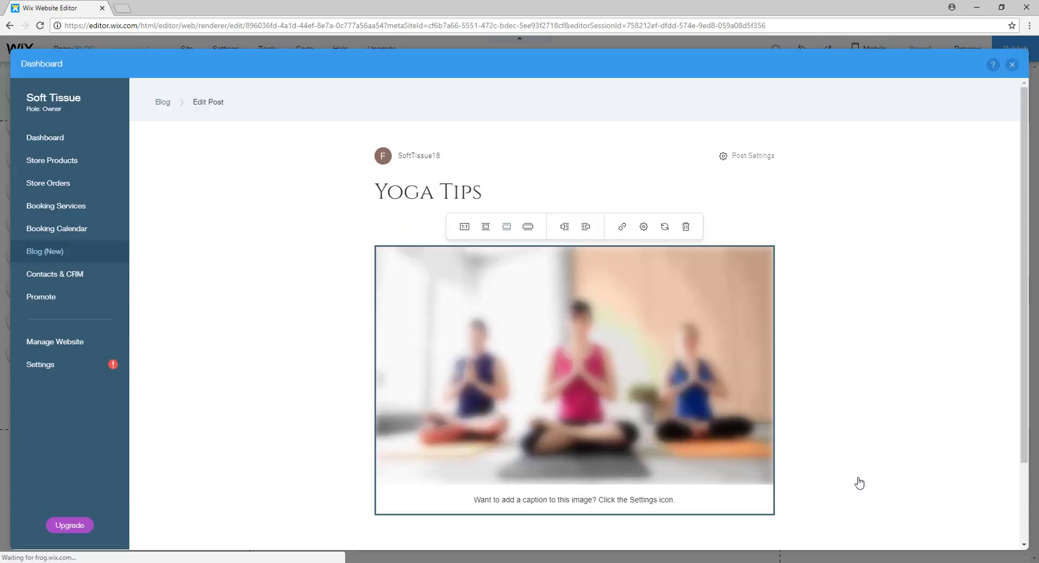
{"action": "left_click", "coordinate": [643, 129]}
{"action": "type", "text": "Yoga Class"}
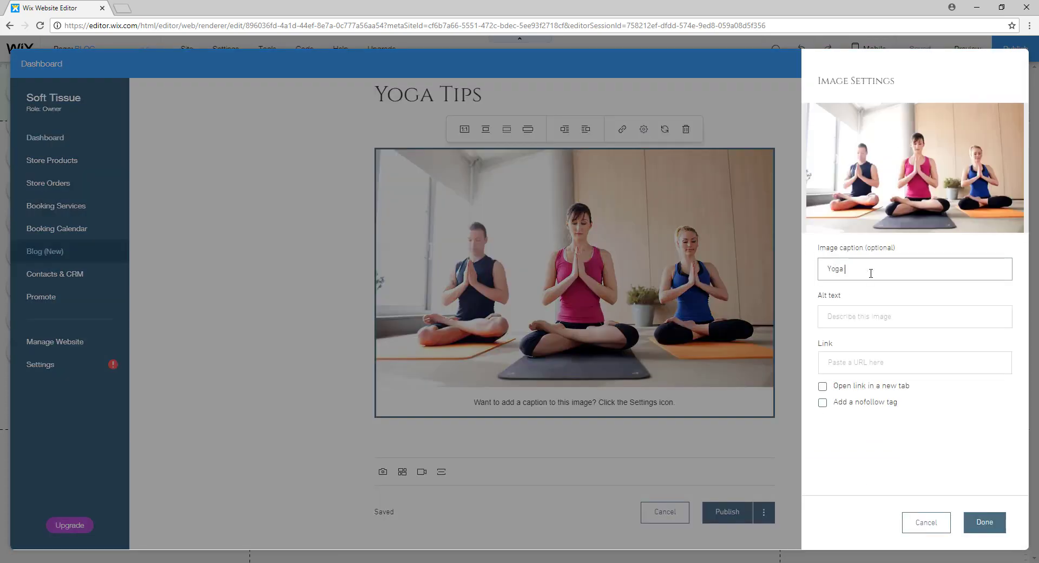
{"action": "left_click", "coordinate": [908, 314]}
{"action": "type", "text": "Yoga Class"}
{"action": "left_click", "coordinate": [476, 429]}
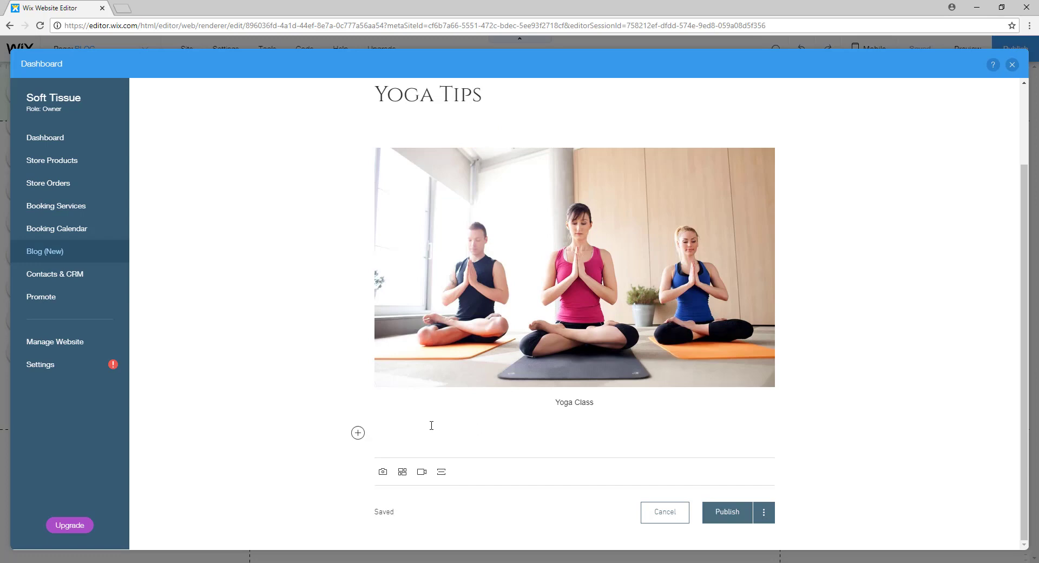
Step: Write the lines 'In this post you can find some yoga tips.' and 'Some more yoga text..'
{"action": "type", "text": "In this post you can find some "}
{"action": "type", "text": "yoga tip"}
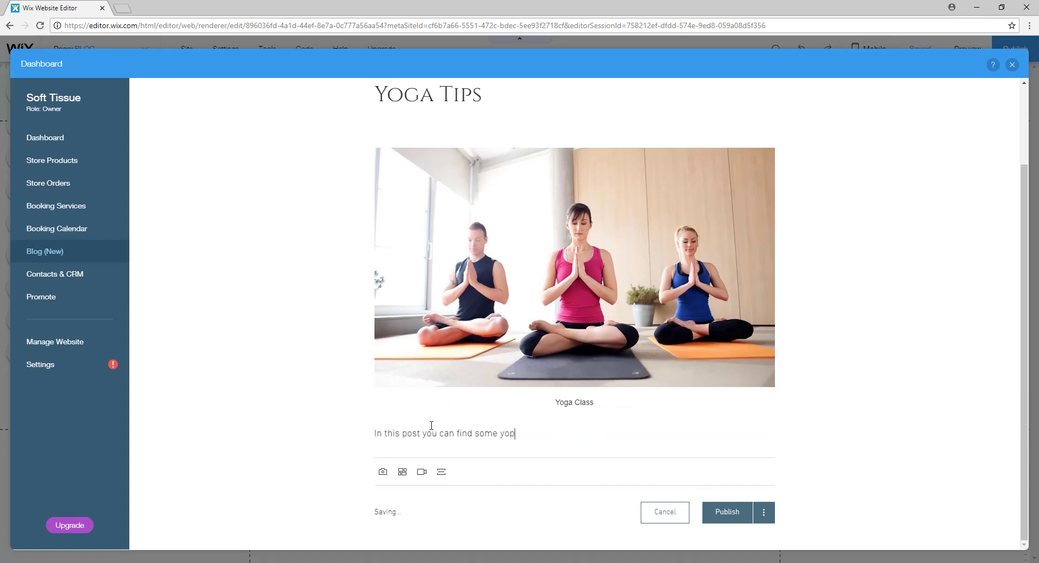
{"action": "key", "text": "BackSpace"}
{"action": "type", "text": "ga tips."}
{"action": "key", "text": "Return"}
{"action": "type", "text": "Some more yoga text.."}
{"action": "key", "text": "Return"}
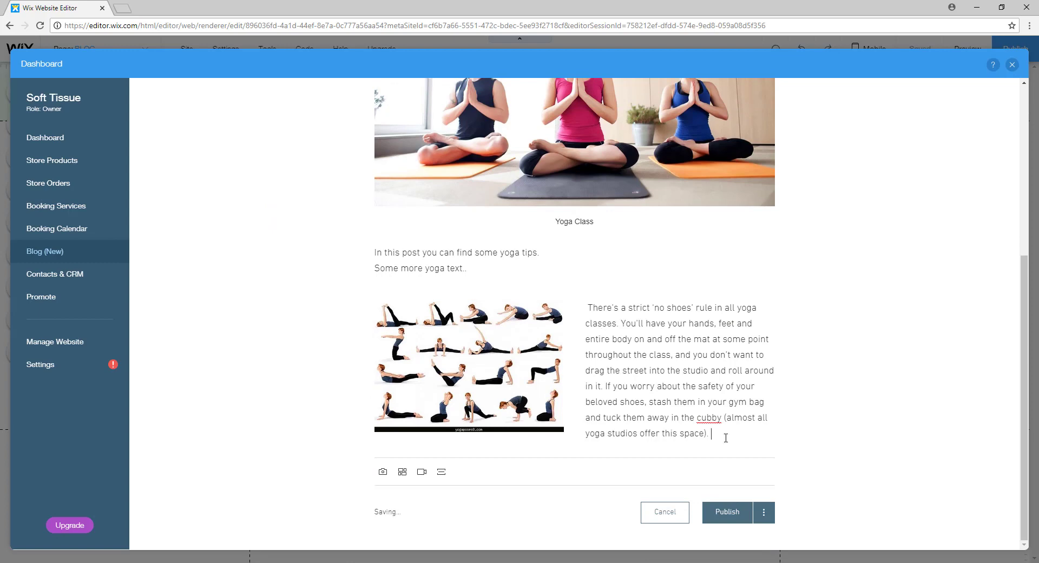
{"action": "key", "text": "Return"}
Step: Add the saying 'Find a job you love…' as a blockquote and paste the yoga paragraph below
{"action": "type", "text": "Find a job you lo"}
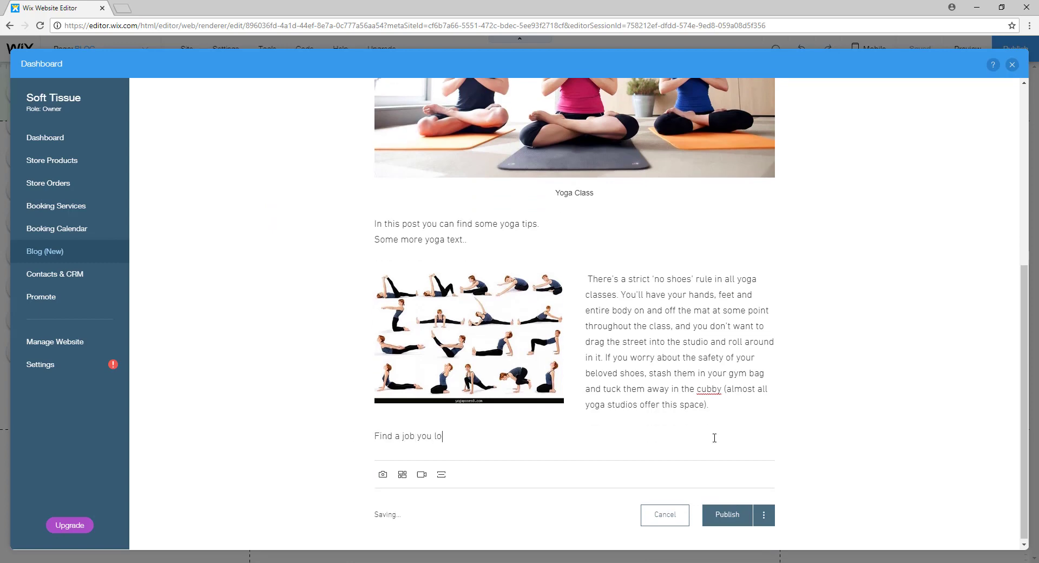
{"action": "type", "text": "ve, and you will never have to work a day in your life."}
{"action": "key", "text": "ctrl+shift+9"}
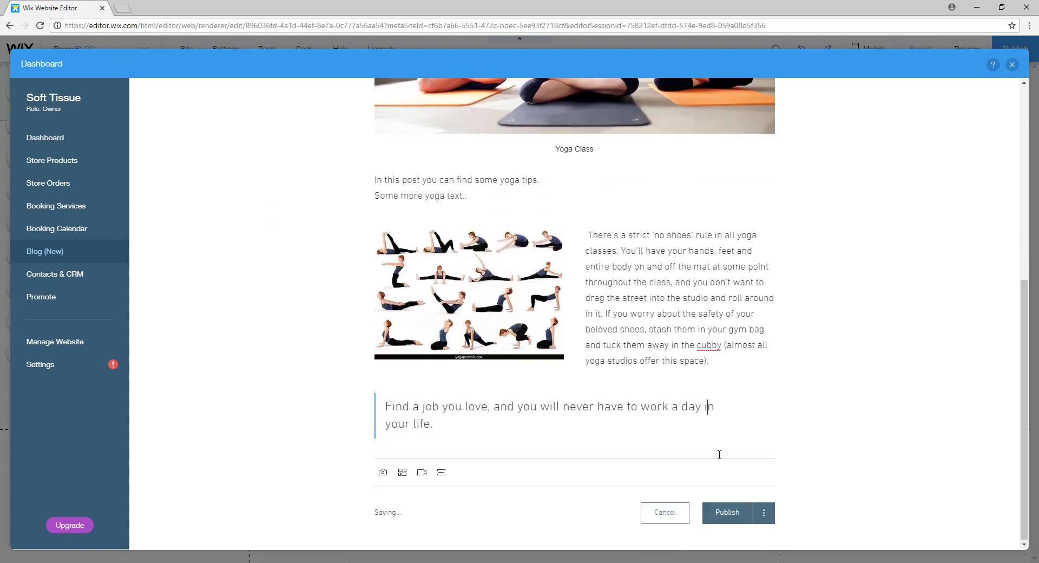
{"action": "key", "text": "Return"}
{"action": "type", "text": "asfg"}
{"action": "double_click", "coordinate": [370, 456]}
{"action": "type", "text": "There's a strict 'no shoes' rule in all yoga classes. You'll have your hands, feet and entire body on and off the mat at some point throughout the class, and you don't want to drag the street into the studio and roll around in it. If you worry about the safety of your beloved shoes, stash them in your gym bag and tuck them away in the cubby (almost all yoga studios offer this space)."}
{"action": "scroll", "coordinate": [533, 417], "scroll_direction": "down", "scroll_amount": 2}
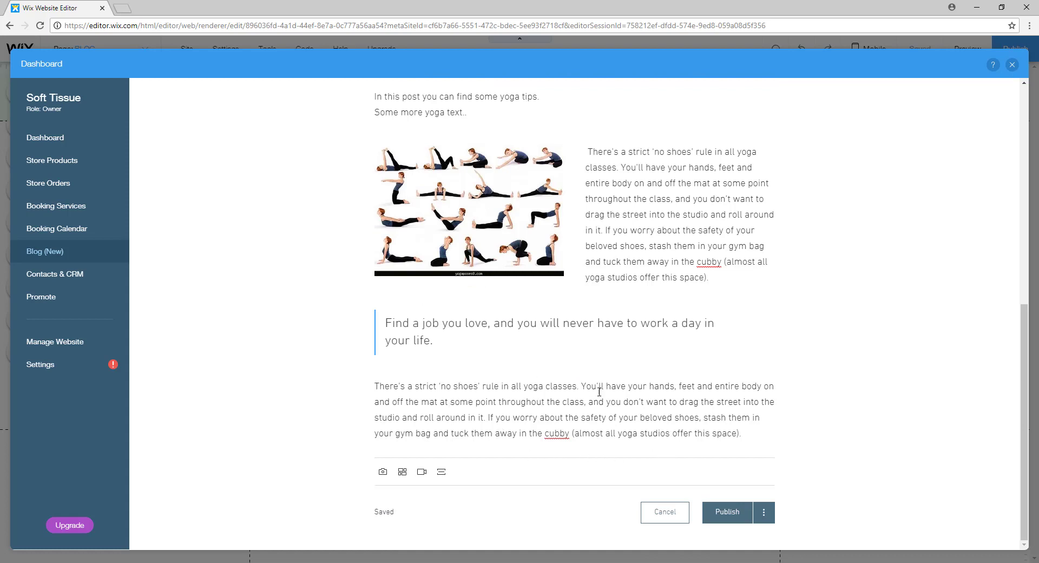
Step: Add an opening quotation mark before the saying and publish the Yoga Tips post
{"action": "left_click", "coordinate": [388, 323]}
{"action": "type", "text": "\""}
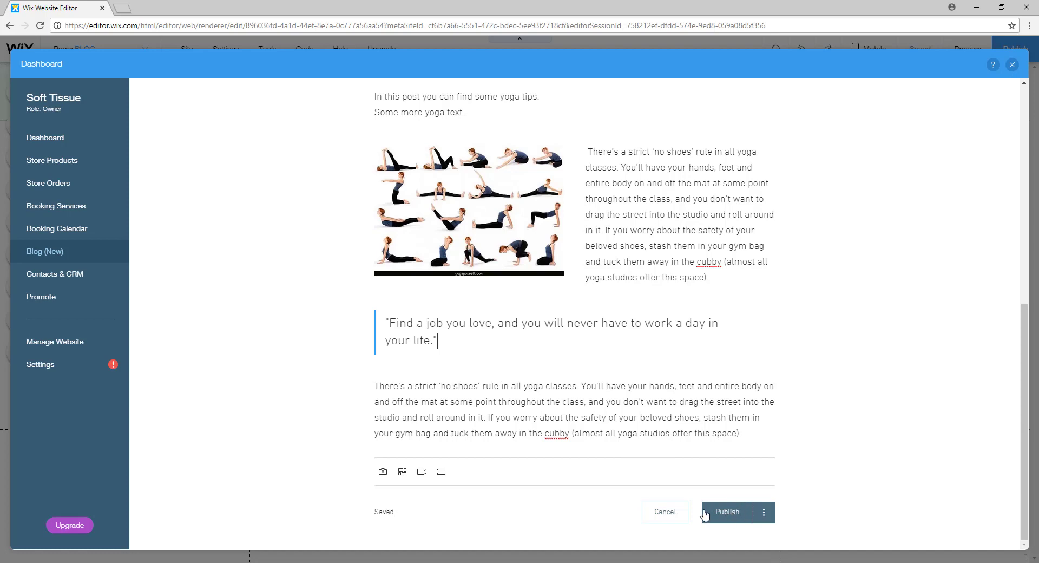
{"action": "left_click", "coordinate": [733, 516]}
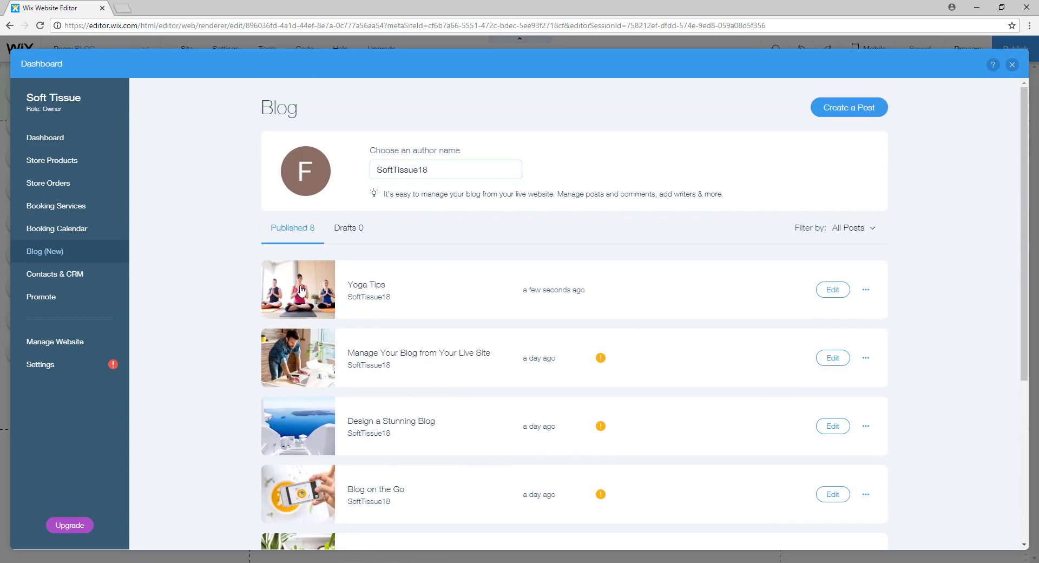
Step: Close the Dashboard panel to return to the BLOG page showing Yoga Tips first
{"action": "left_click", "coordinate": [1012, 64]}
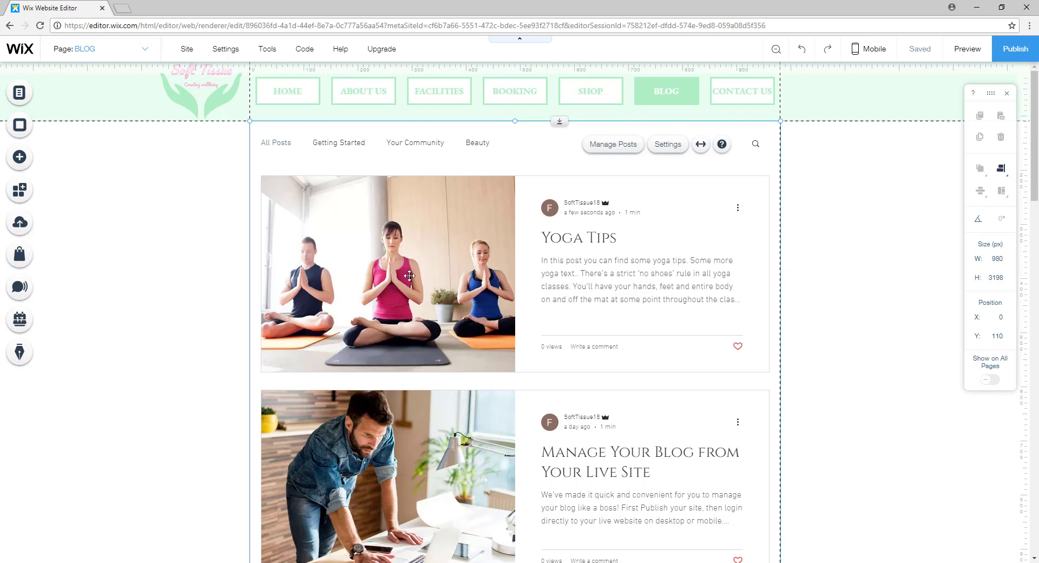
Step: Preview the site, visit SHOP, then BLOG, and scroll through the posts including Yoga Tips
{"action": "left_click", "coordinate": [966, 50]}
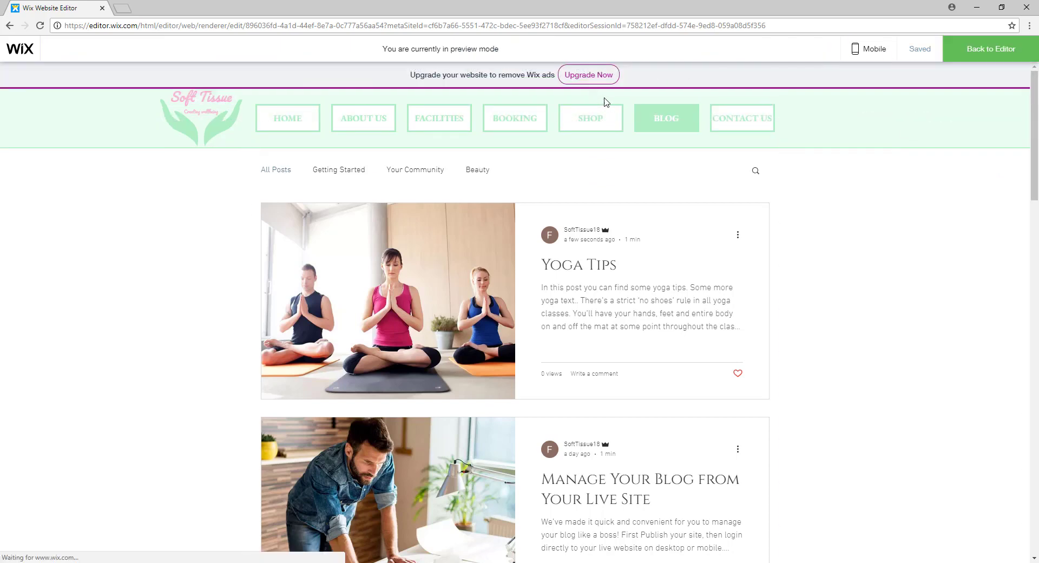
{"action": "left_click", "coordinate": [598, 119]}
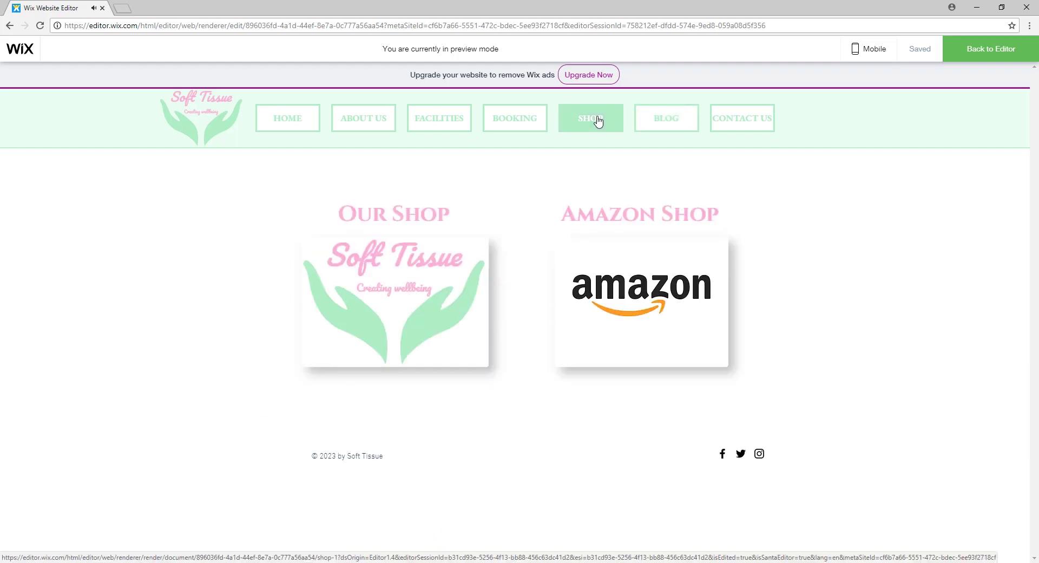
{"action": "left_click", "coordinate": [653, 119]}
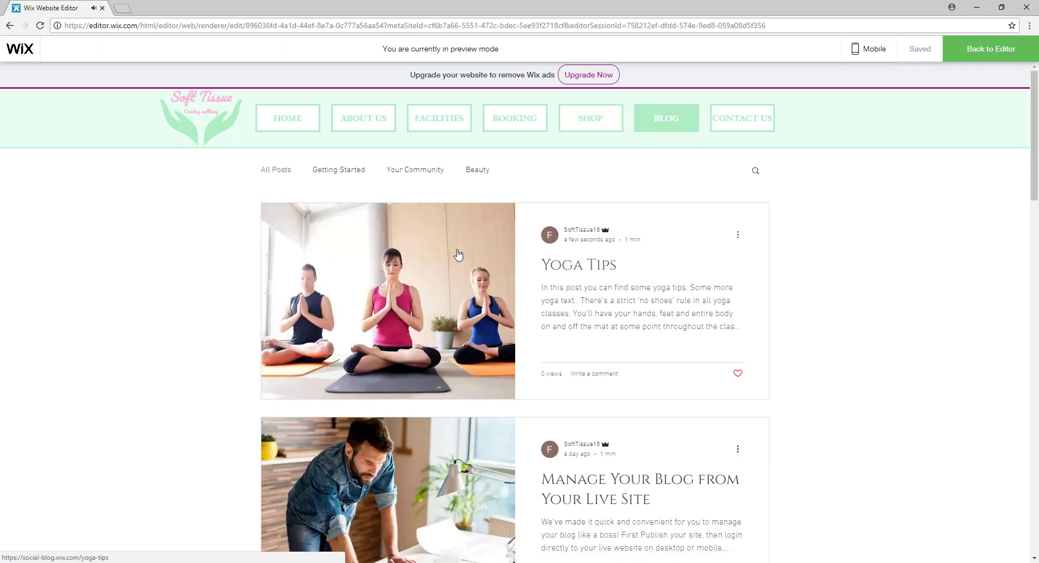
{"action": "scroll", "coordinate": [416, 281], "scroll_direction": "down", "scroll_amount": 2}
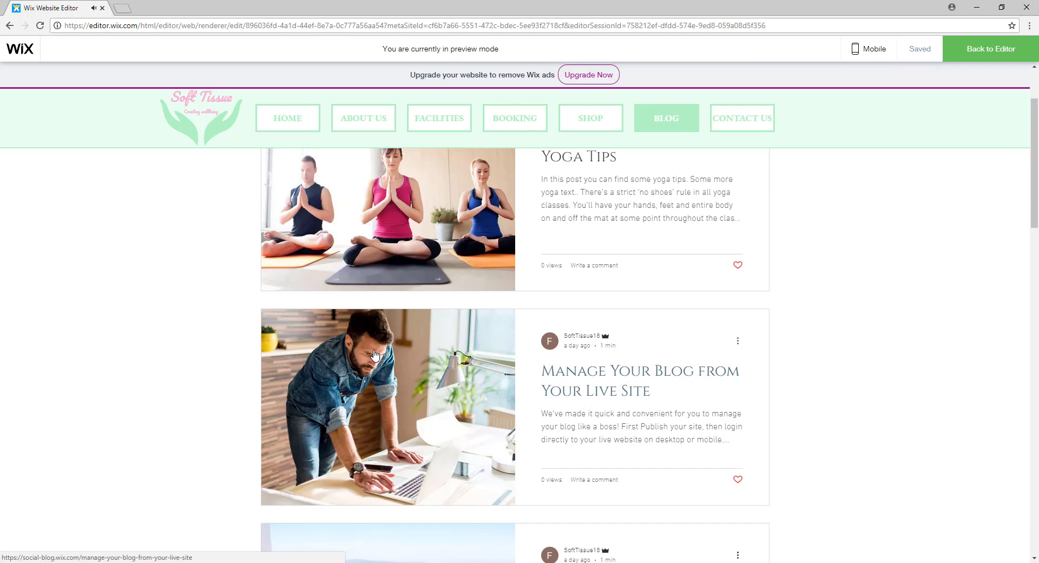
{"action": "scroll", "coordinate": [379, 357], "scroll_direction": "down", "scroll_amount": 5}
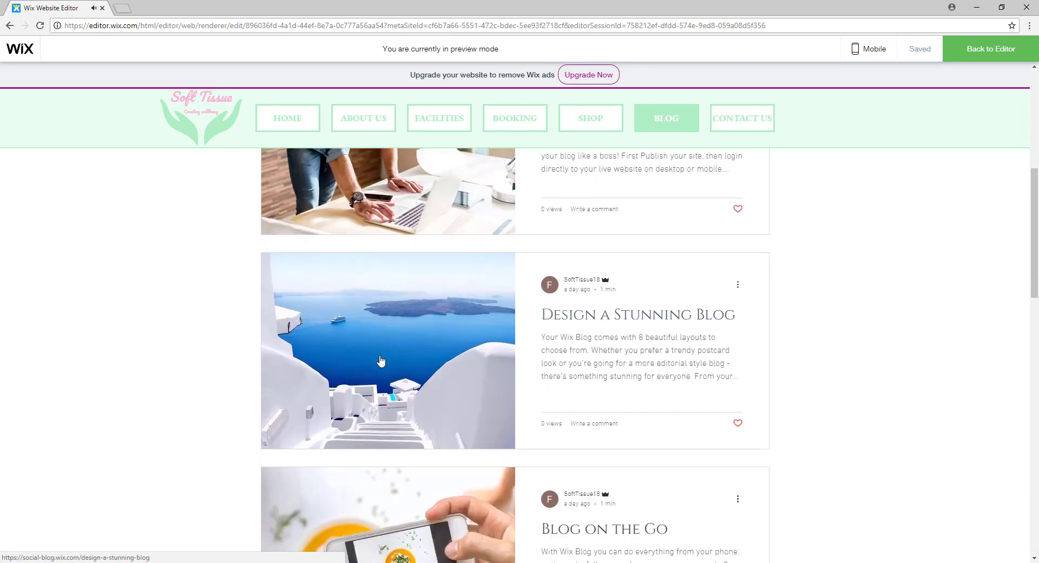
{"action": "scroll", "coordinate": [602, 301], "scroll_direction": "up", "scroll_amount": 6}
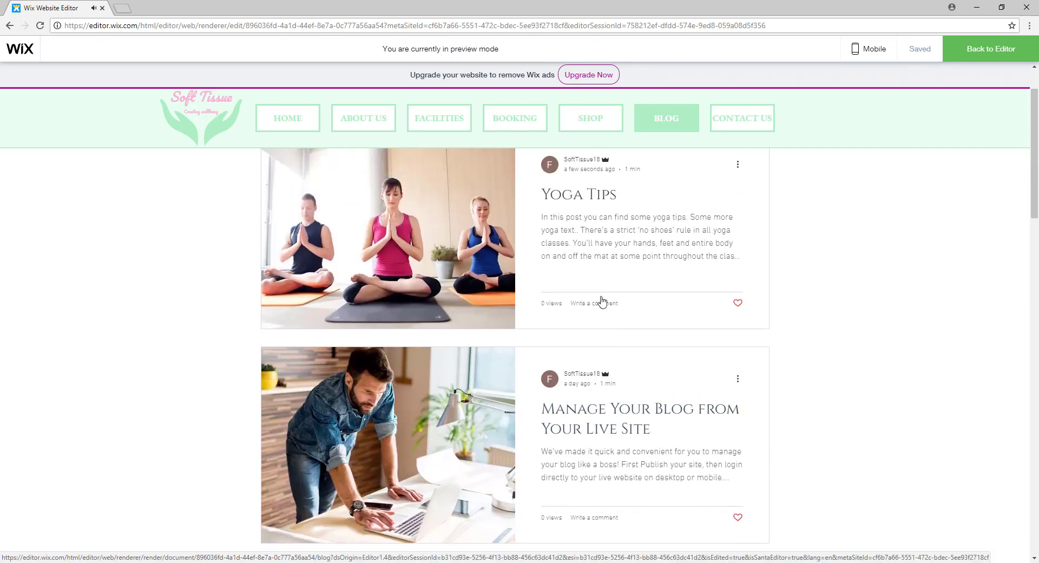
{"action": "scroll", "coordinate": [602, 301], "scroll_direction": "up", "scroll_amount": 2}
Step: Open the Yoga Tips post in preview and scroll down to its comment section
{"action": "left_click", "coordinate": [606, 292]}
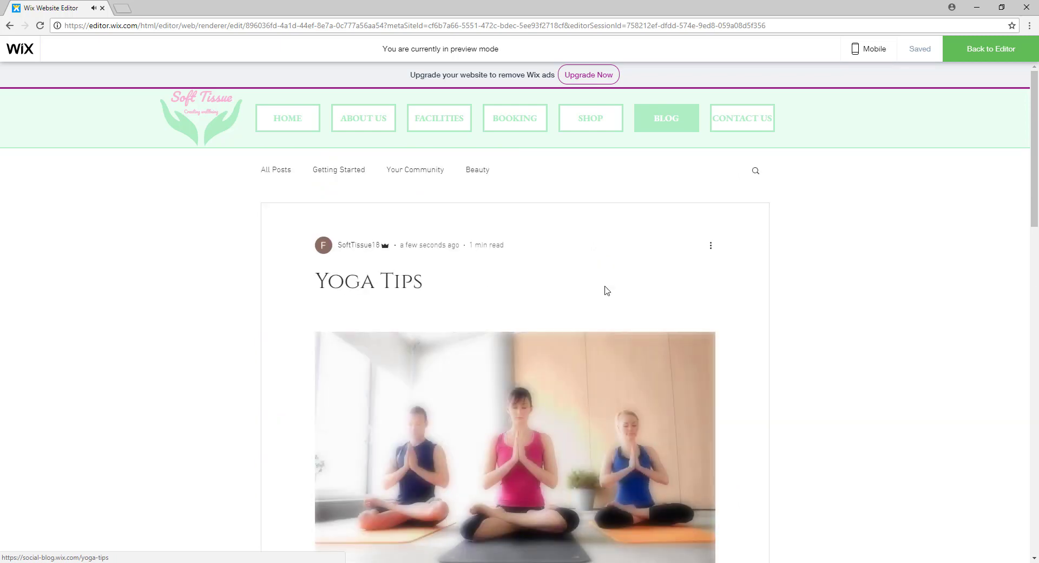
{"action": "scroll", "coordinate": [606, 254], "scroll_direction": "down", "scroll_amount": 5}
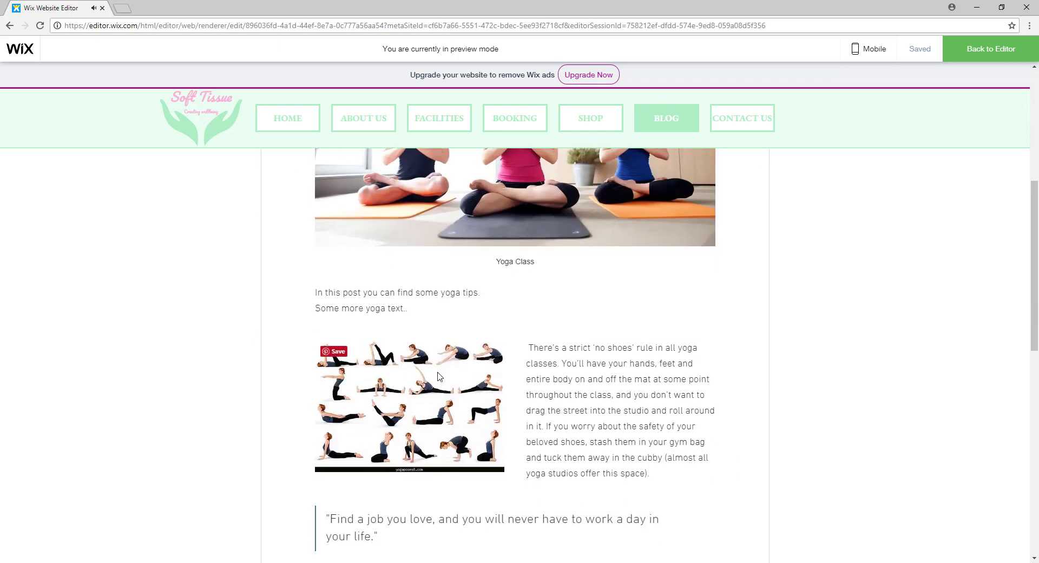
{"action": "scroll", "coordinate": [553, 280], "scroll_direction": "down", "scroll_amount": 3}
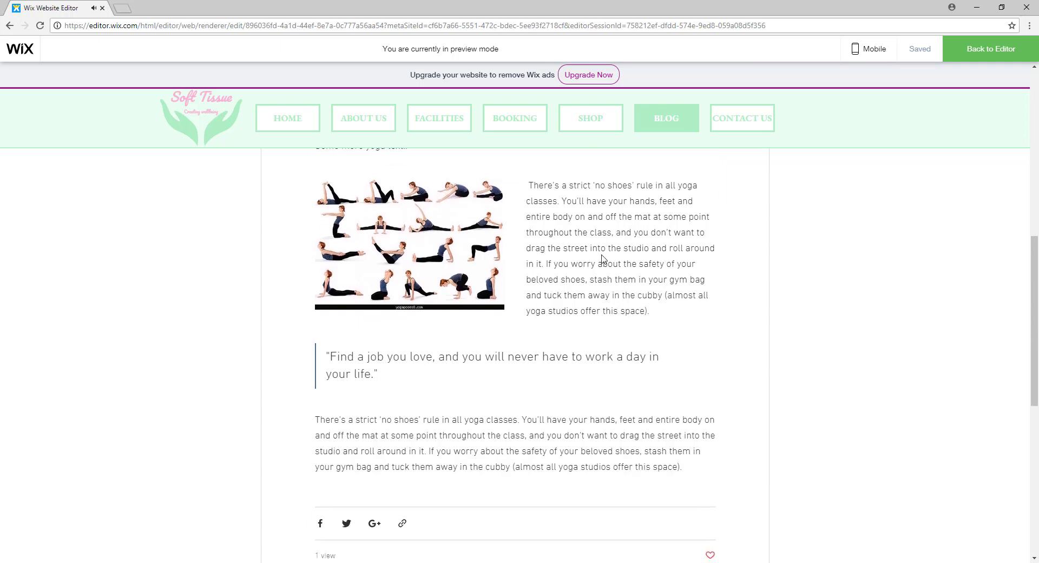
{"action": "scroll", "coordinate": [429, 343], "scroll_direction": "down", "scroll_amount": 5}
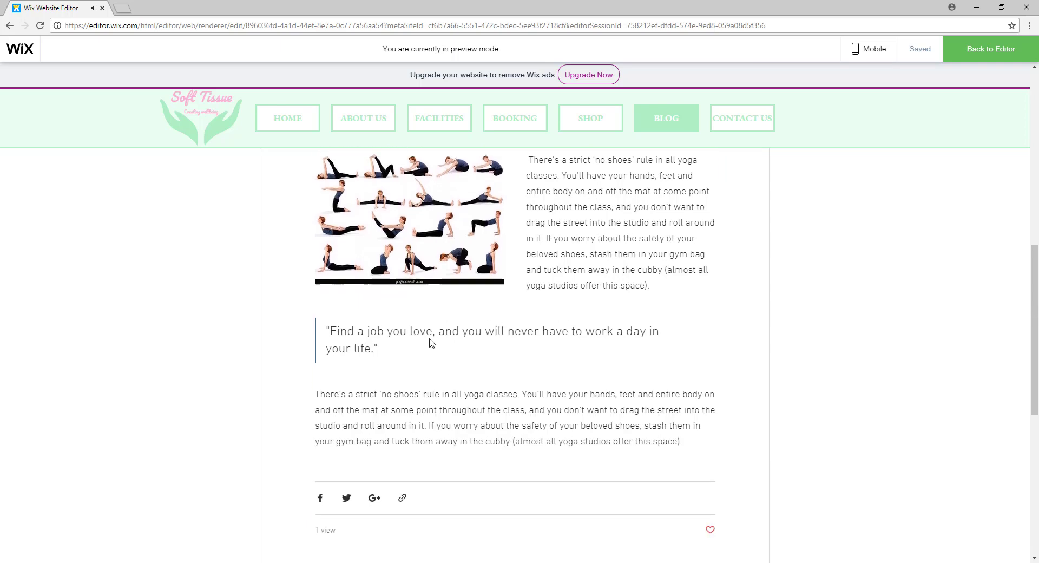
{"action": "scroll", "coordinate": [547, 204], "scroll_direction": "down", "scroll_amount": 2}
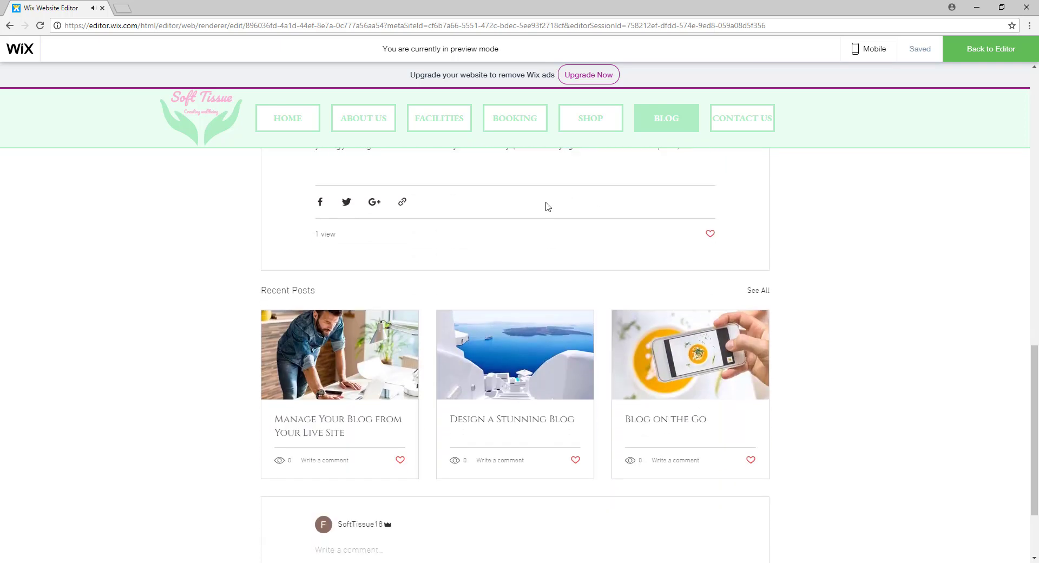
{"action": "scroll", "coordinate": [498, 188], "scroll_direction": "down", "scroll_amount": 1}
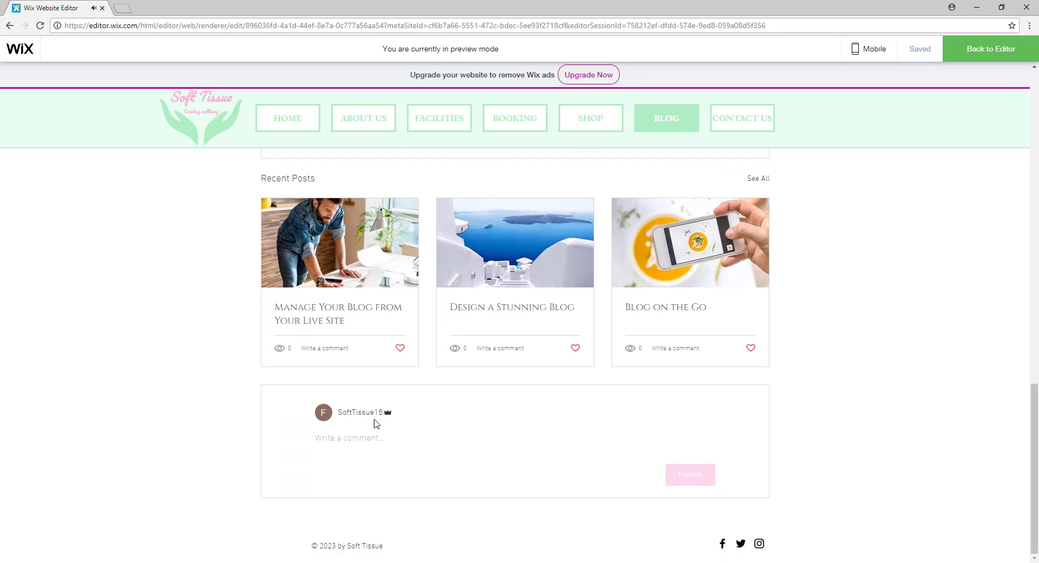
Step: Publish the comment "This post was really useful. Thank you." on the post
{"action": "left_click", "coordinate": [347, 439]}
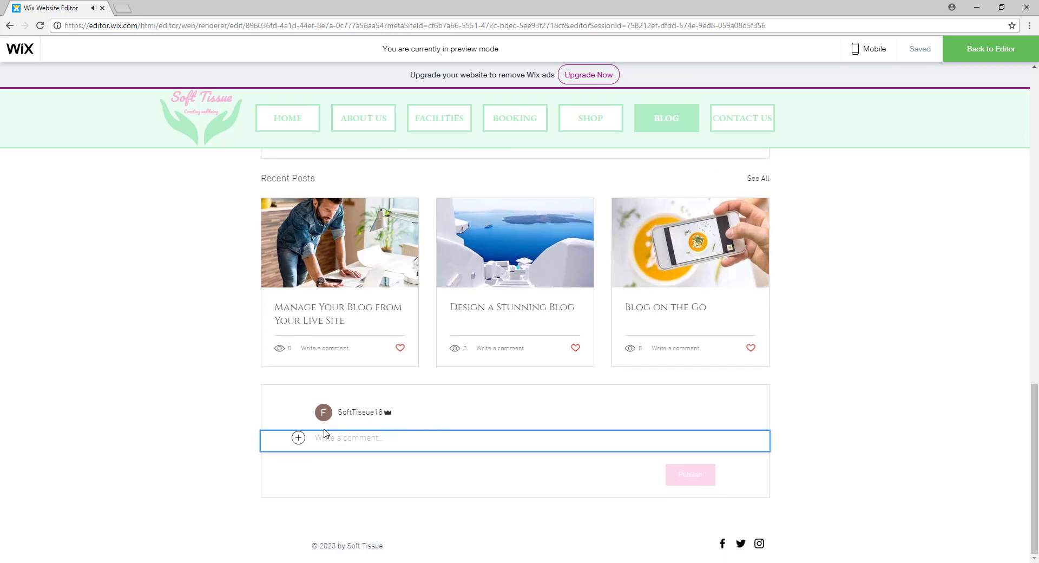
{"action": "left_click", "coordinate": [298, 438]}
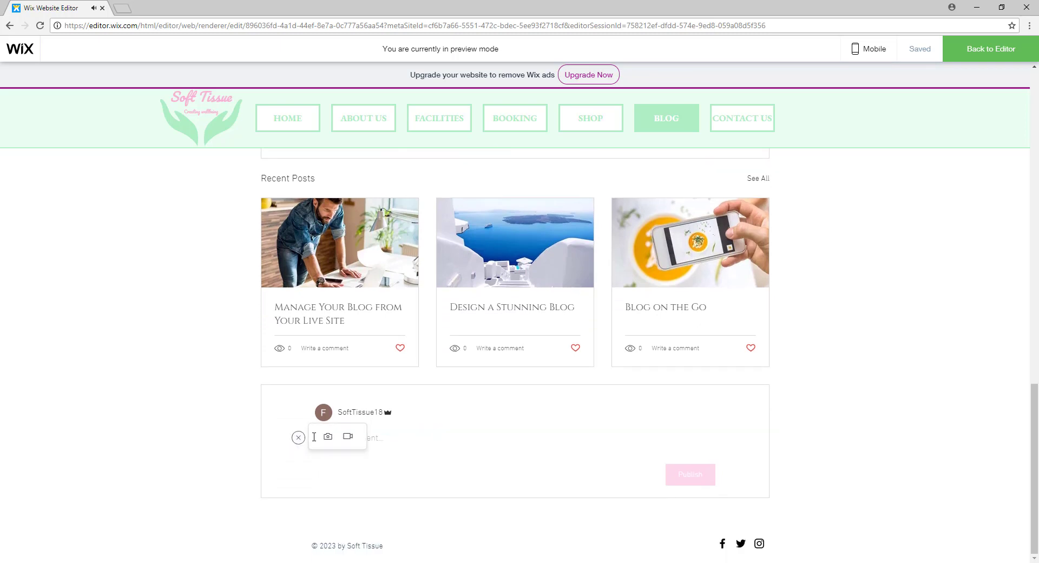
{"action": "left_click", "coordinate": [470, 439]}
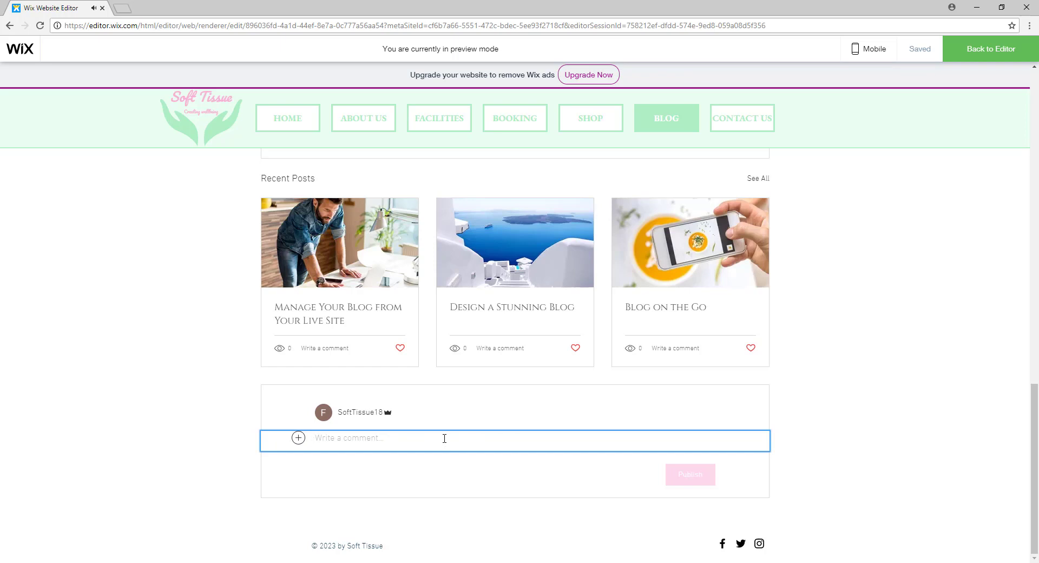
{"action": "type", "text": "Th"}
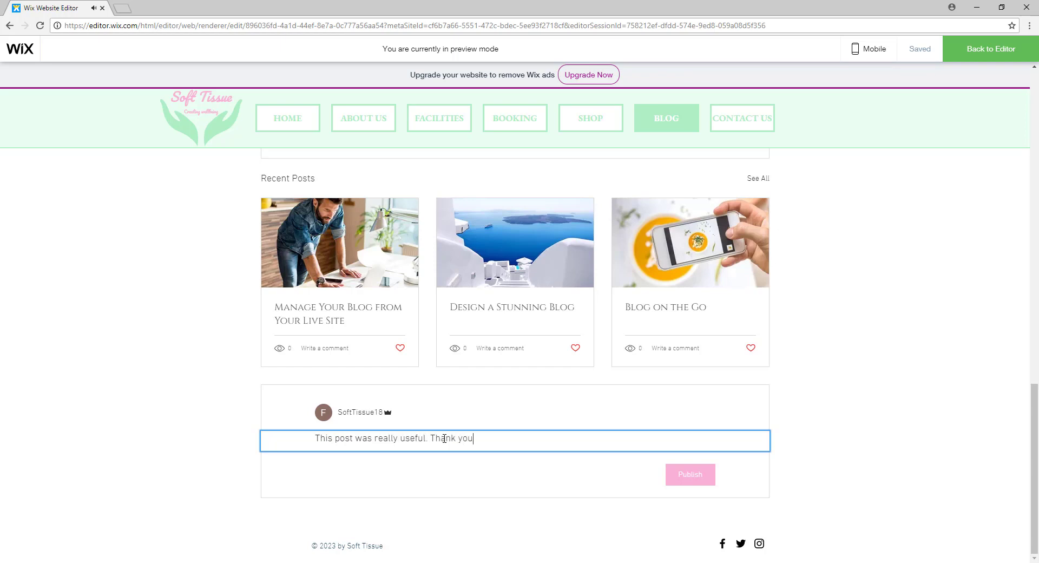
{"action": "left_click", "coordinate": [698, 476]}
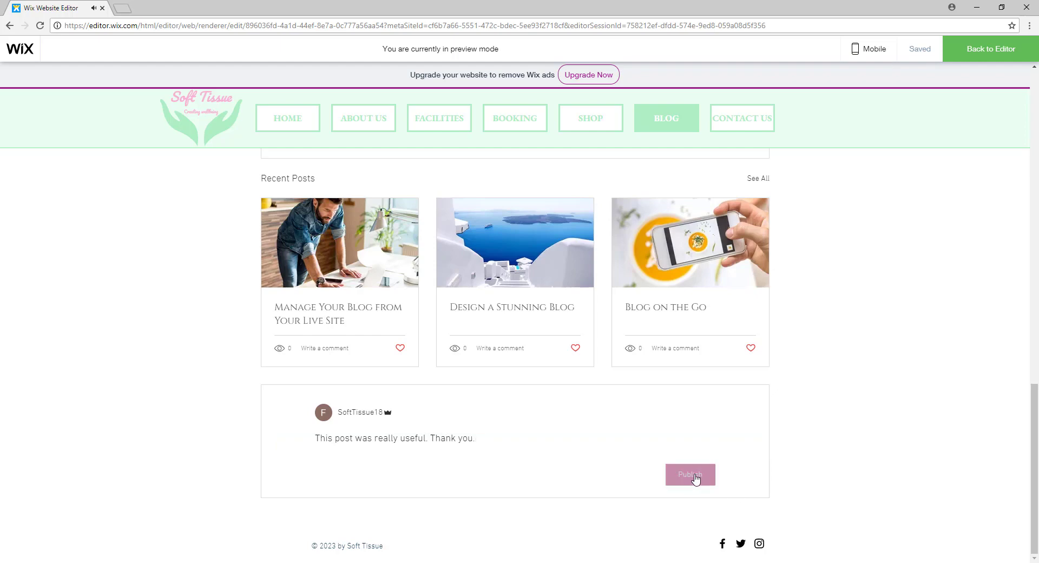